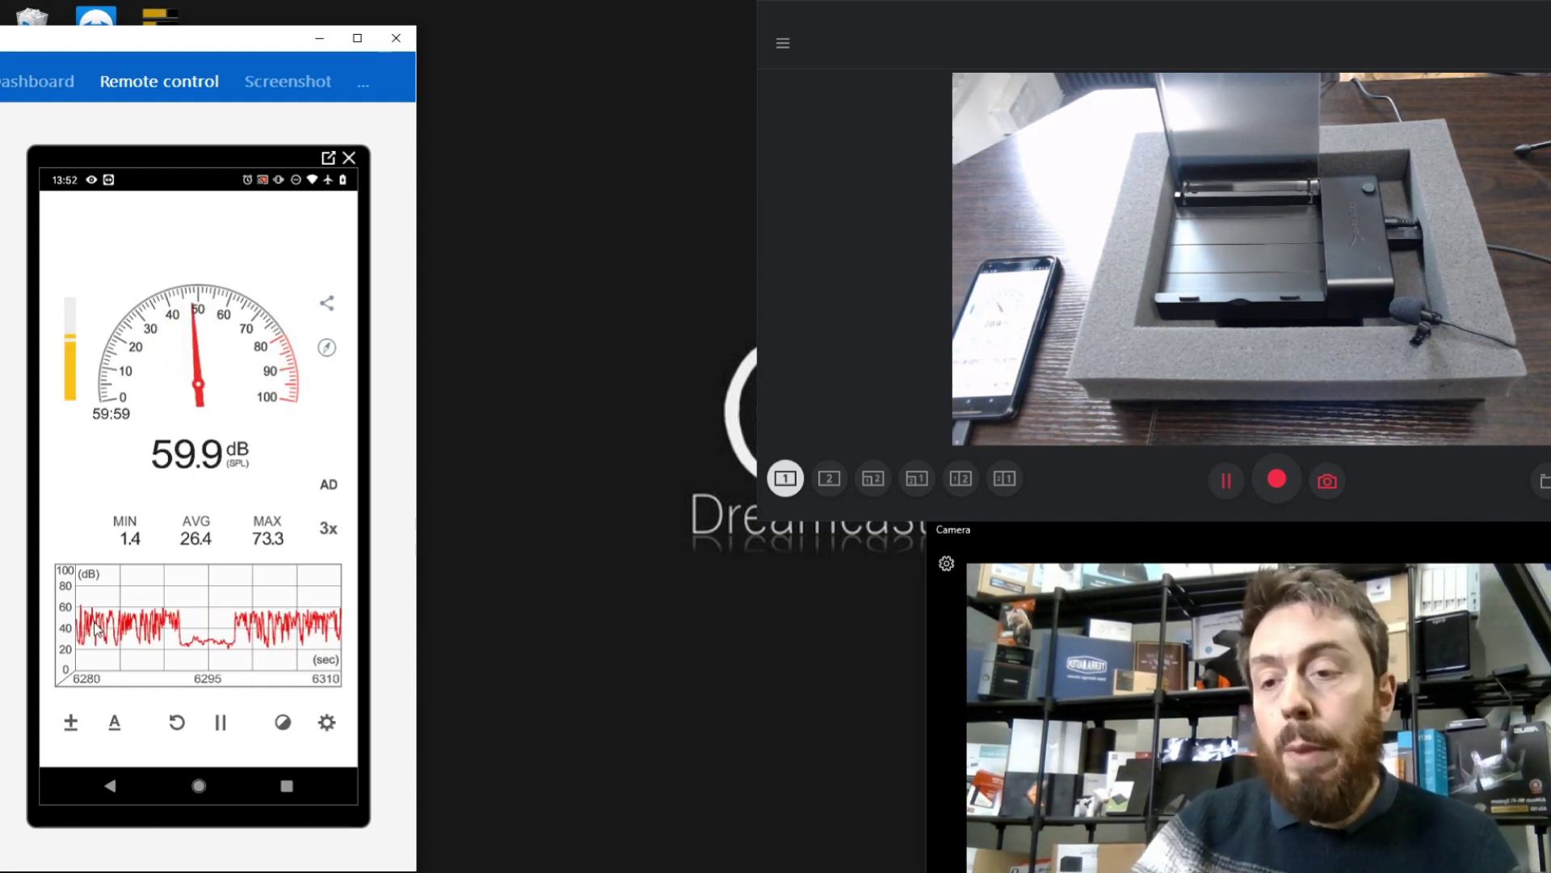
Switch Sound Meter from the live graph to the 10–120 dB reference list
click(115, 722)
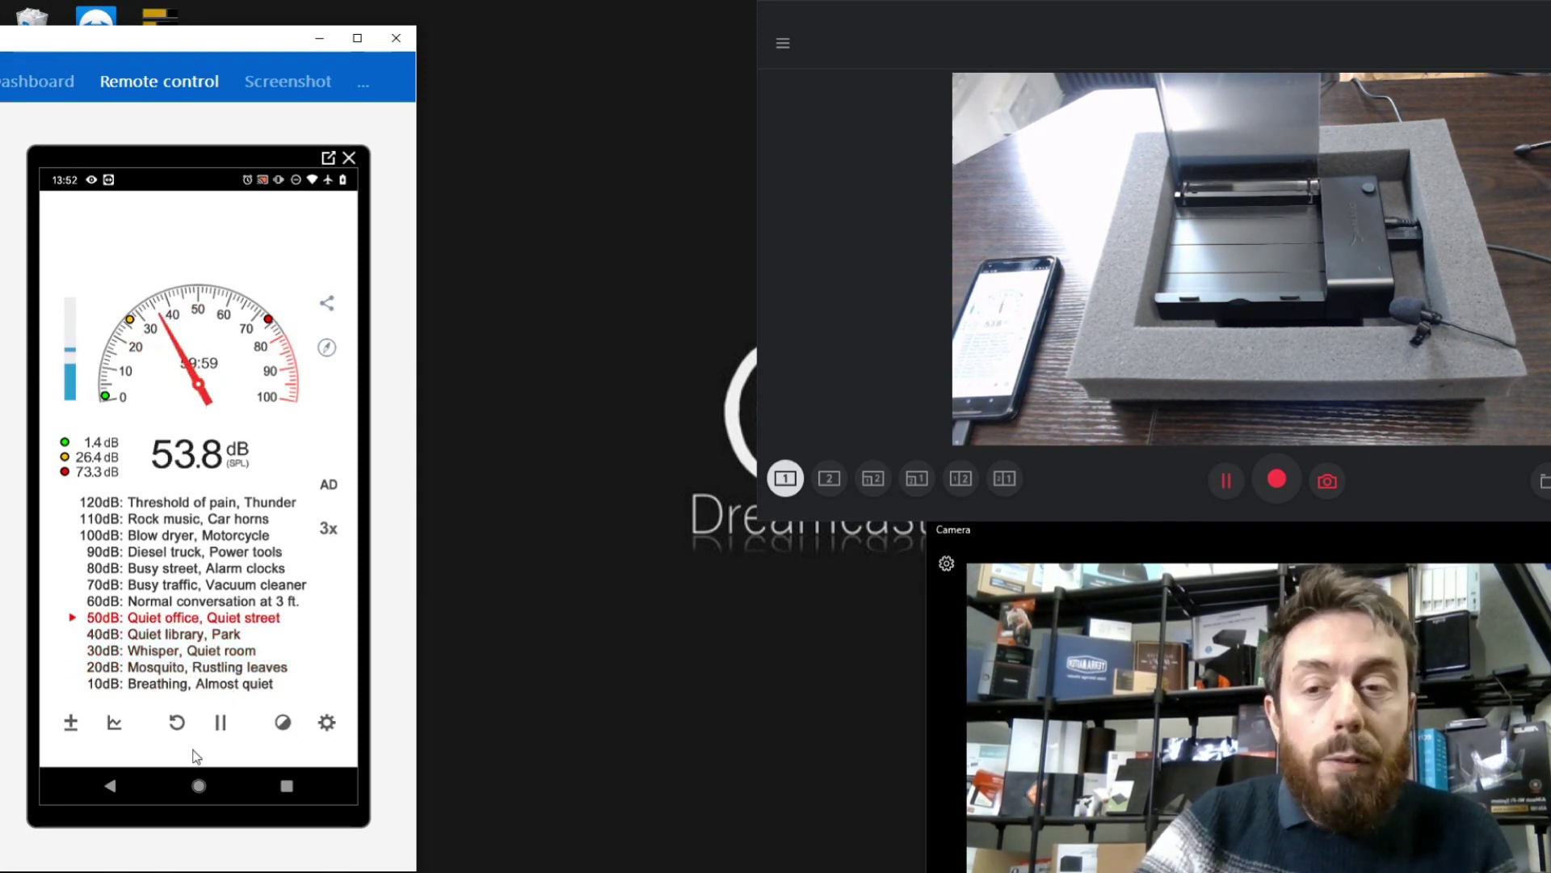
Return to the live graph and save a calibration lowered by several steps
click(114, 721)
click(70, 722)
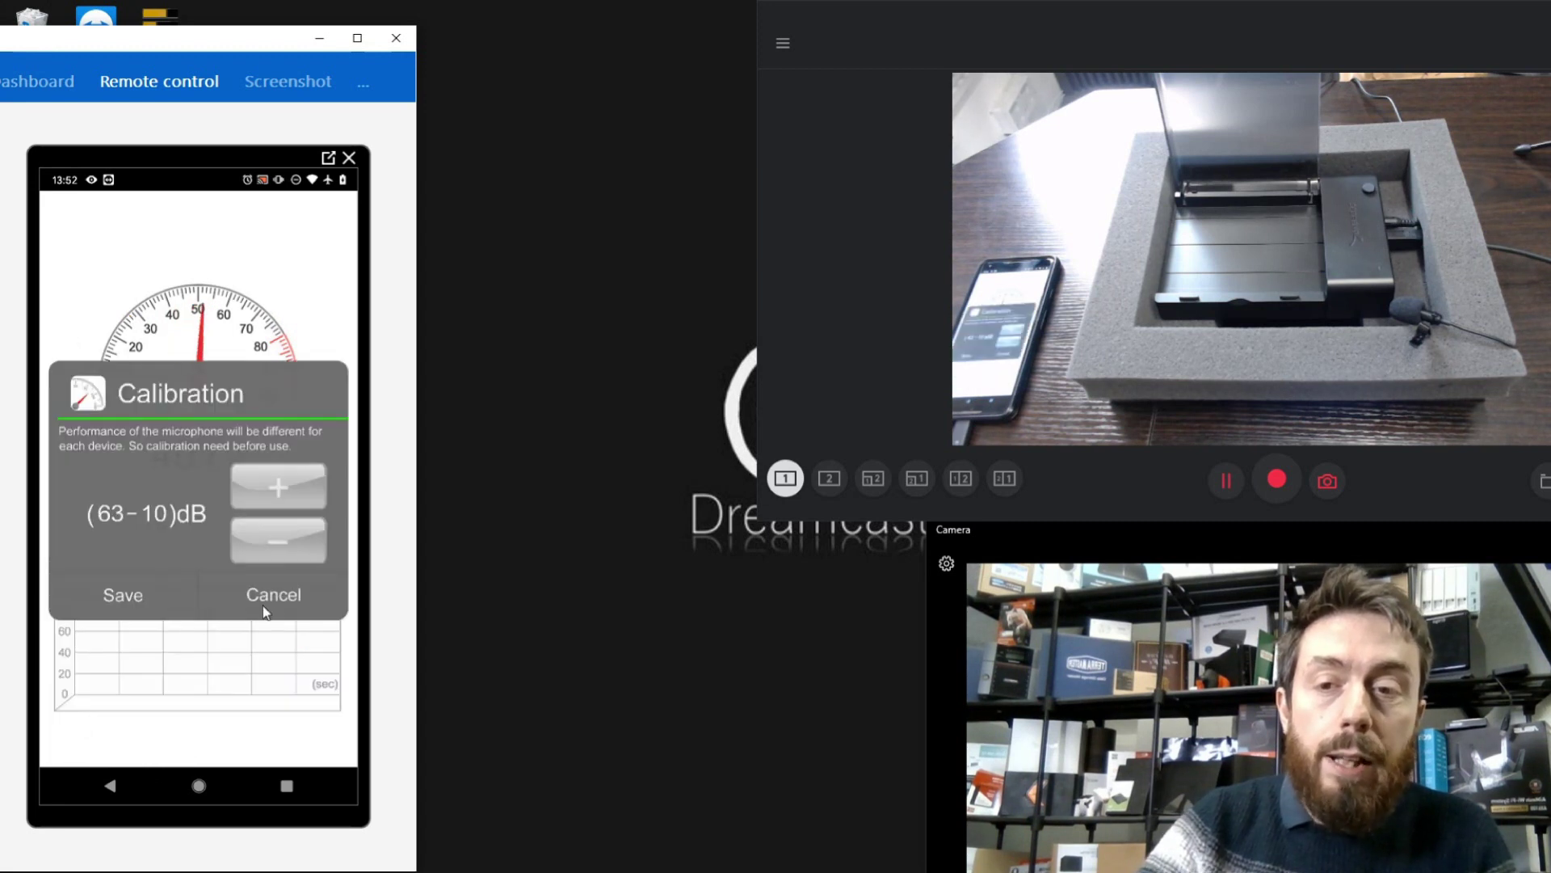
click(268, 540)
click(268, 539)
click(283, 498)
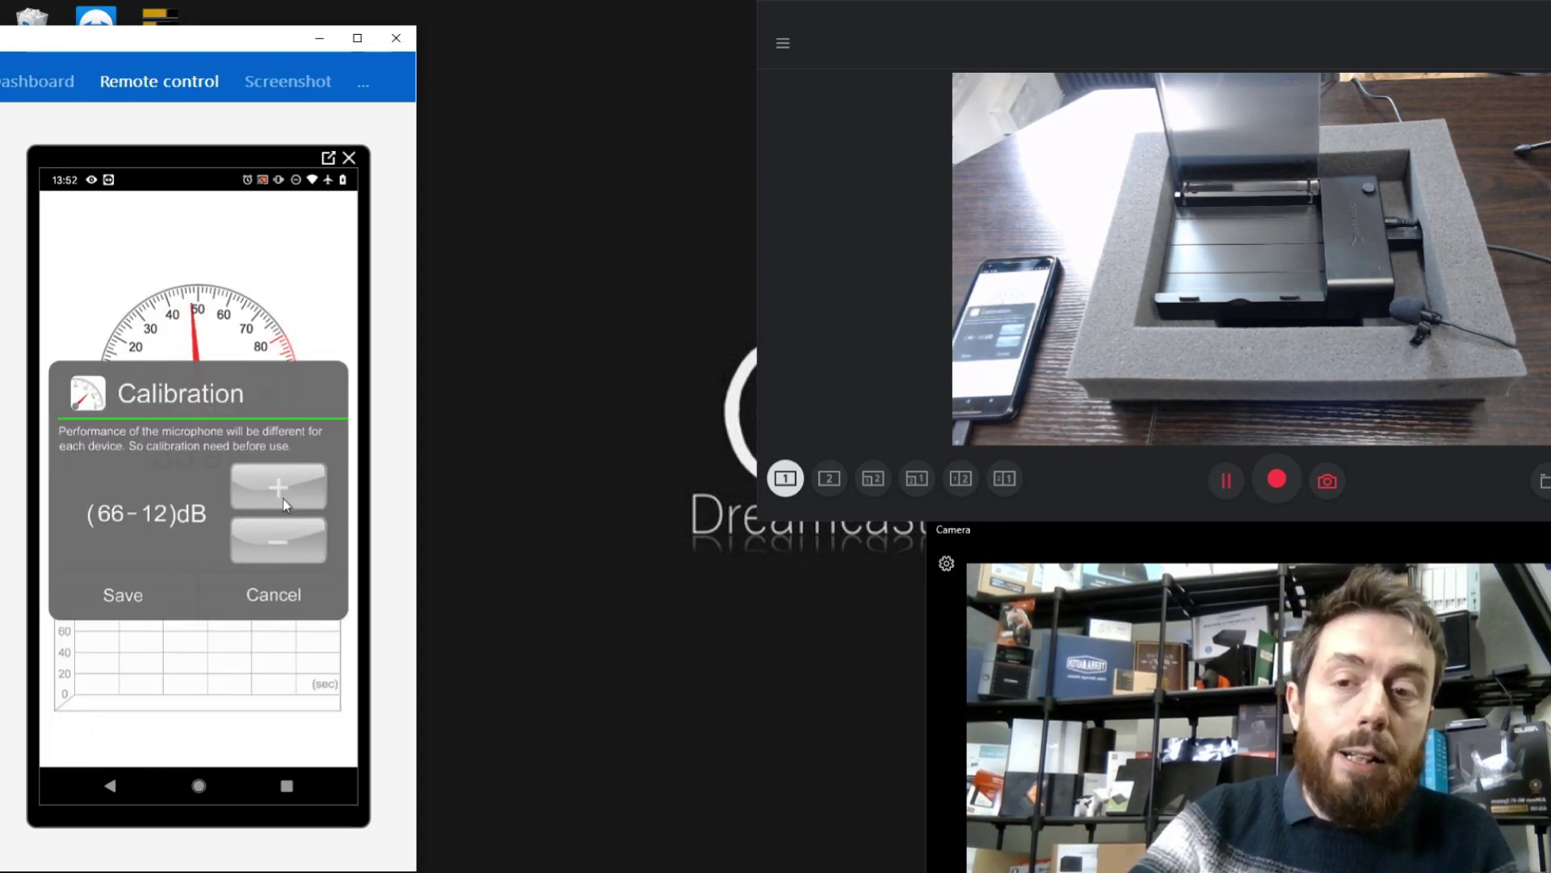
click(275, 541)
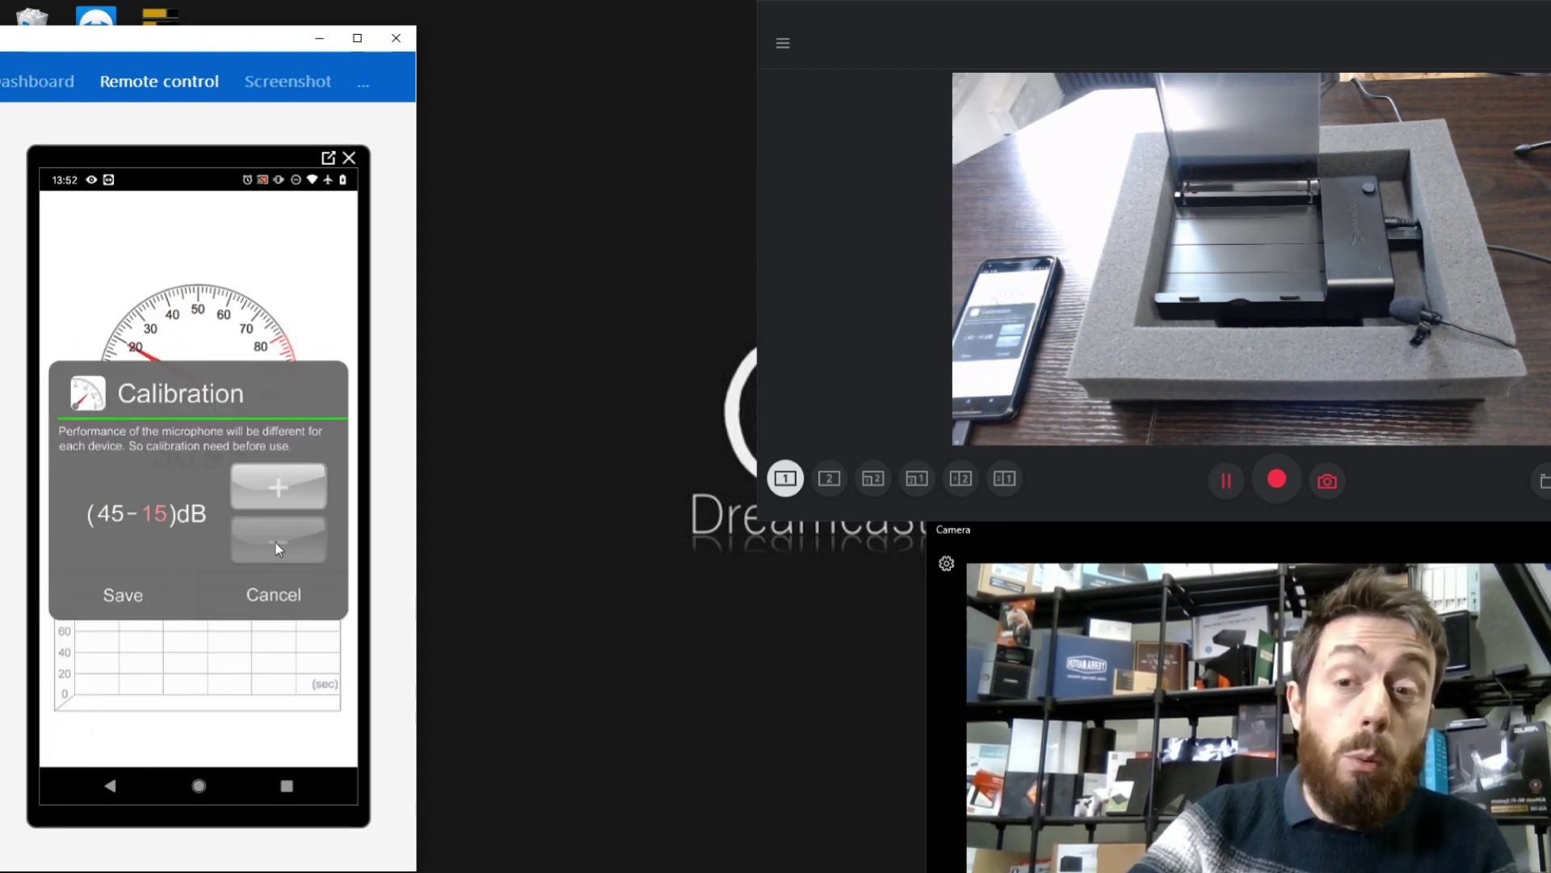
click(274, 541)
click(275, 541)
click(275, 541)
click(275, 541)
click(275, 541)
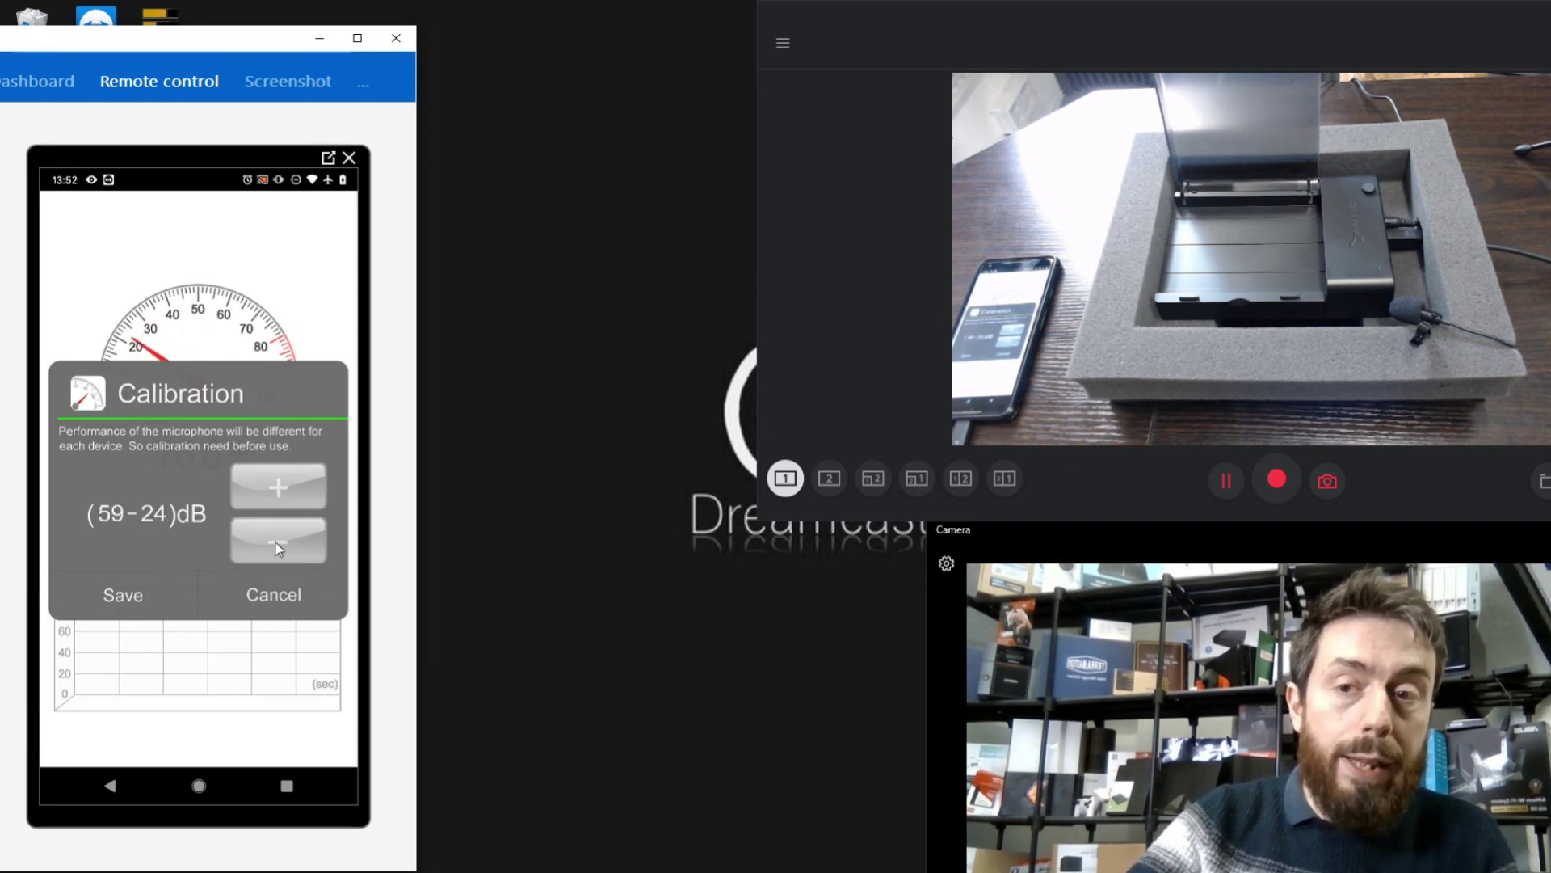
click(275, 541)
click(135, 595)
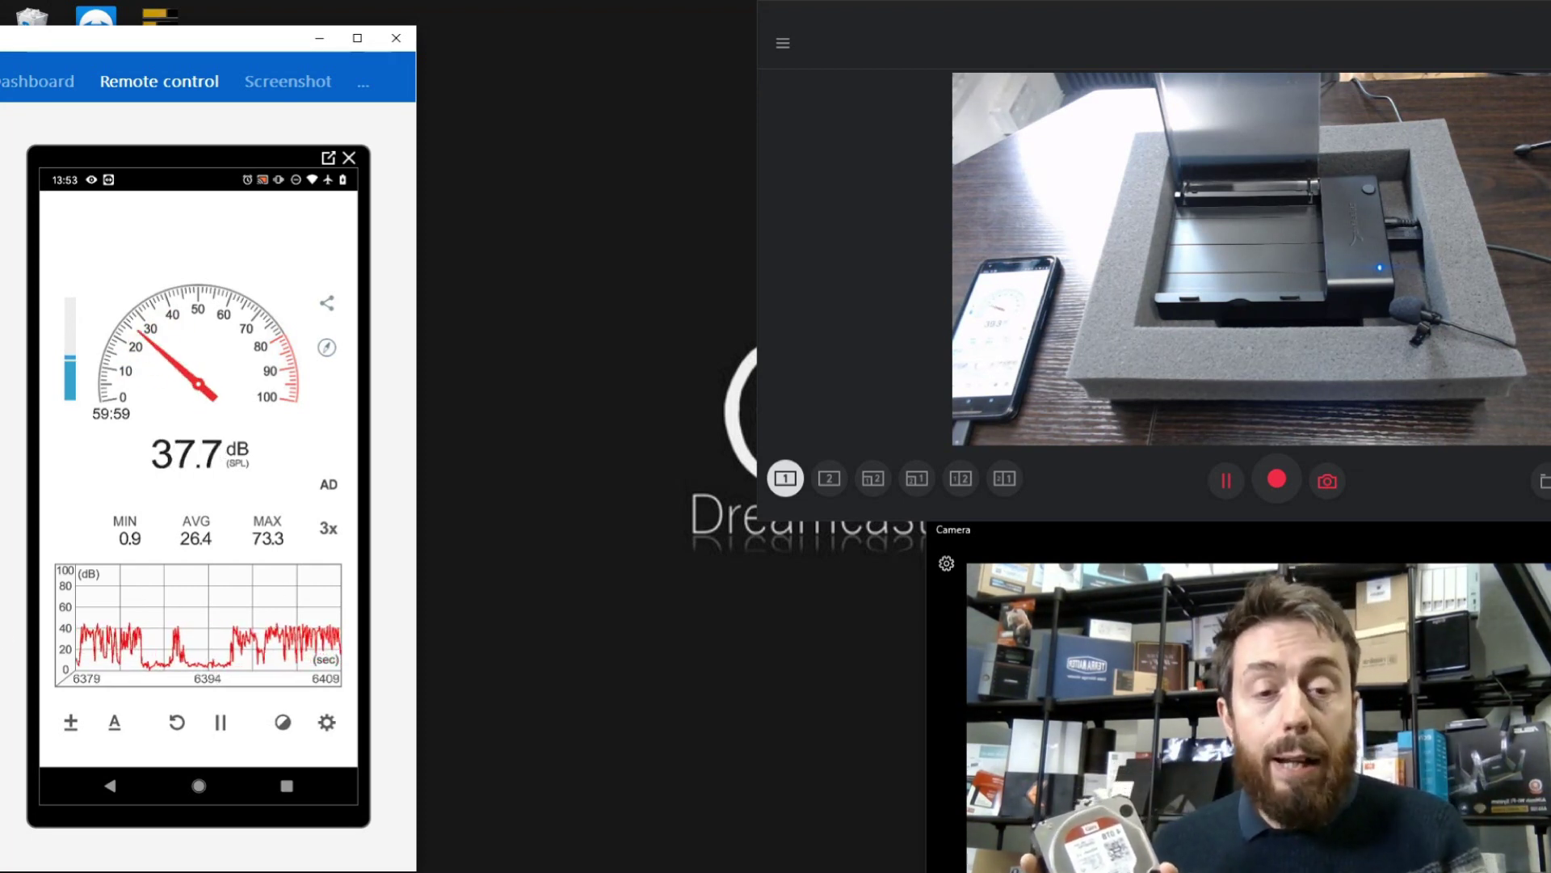
Wipe disk 2 in diskpart with select disk 2 and clean
click(1010, 871)
text(select disk 2)
key(Return)
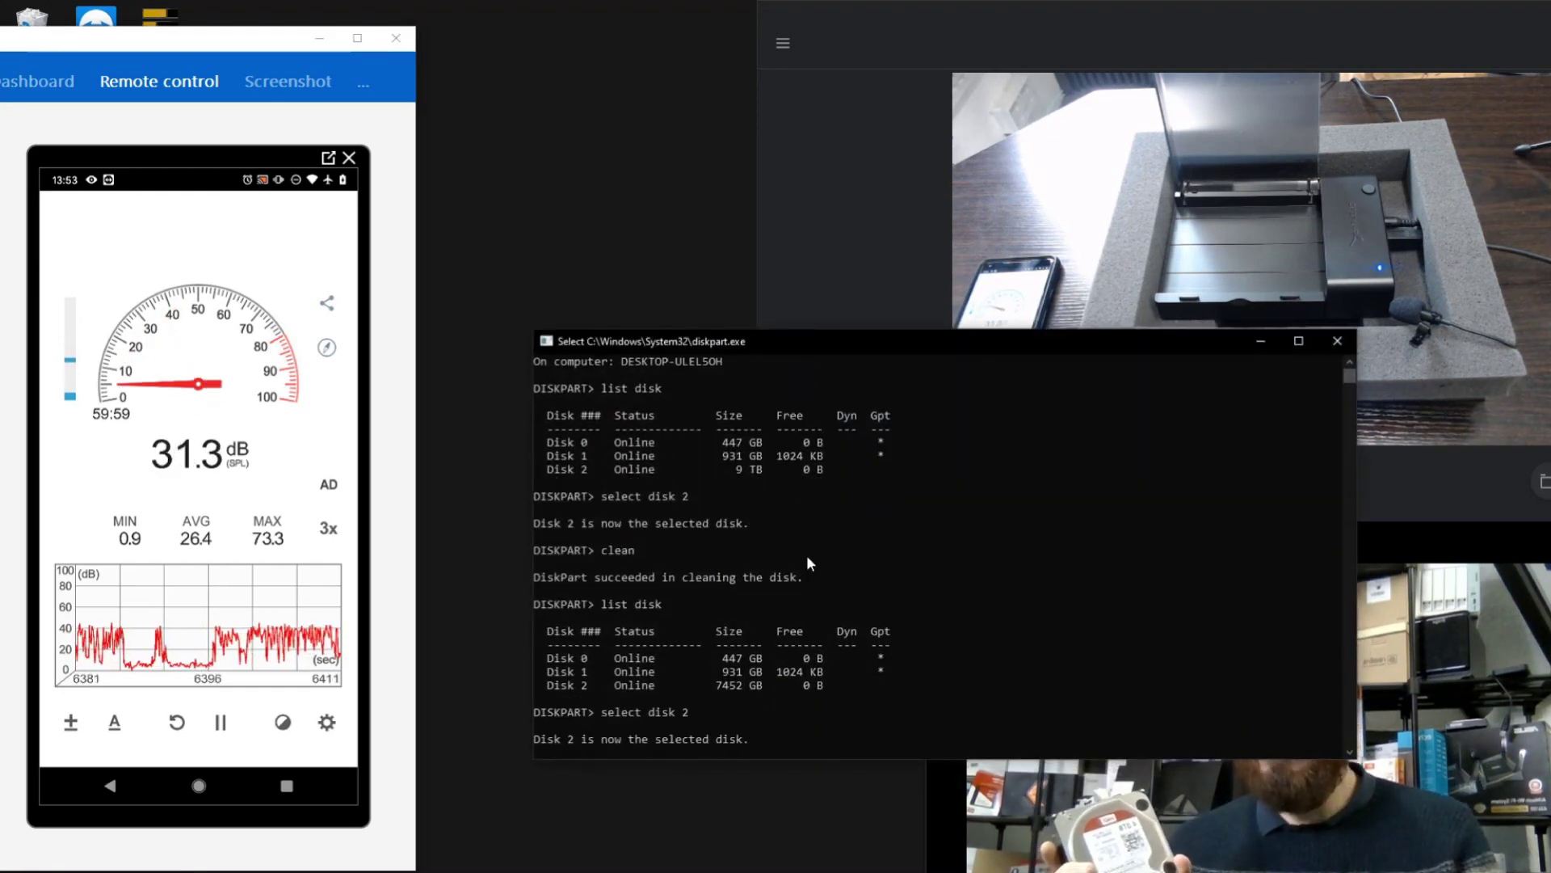
text(clean)
key(Return)
Run list disk, review disk 2's reported size, then minimize diskpart
text(list disk)
key(Return)
scroll(806, 563, up, 5)
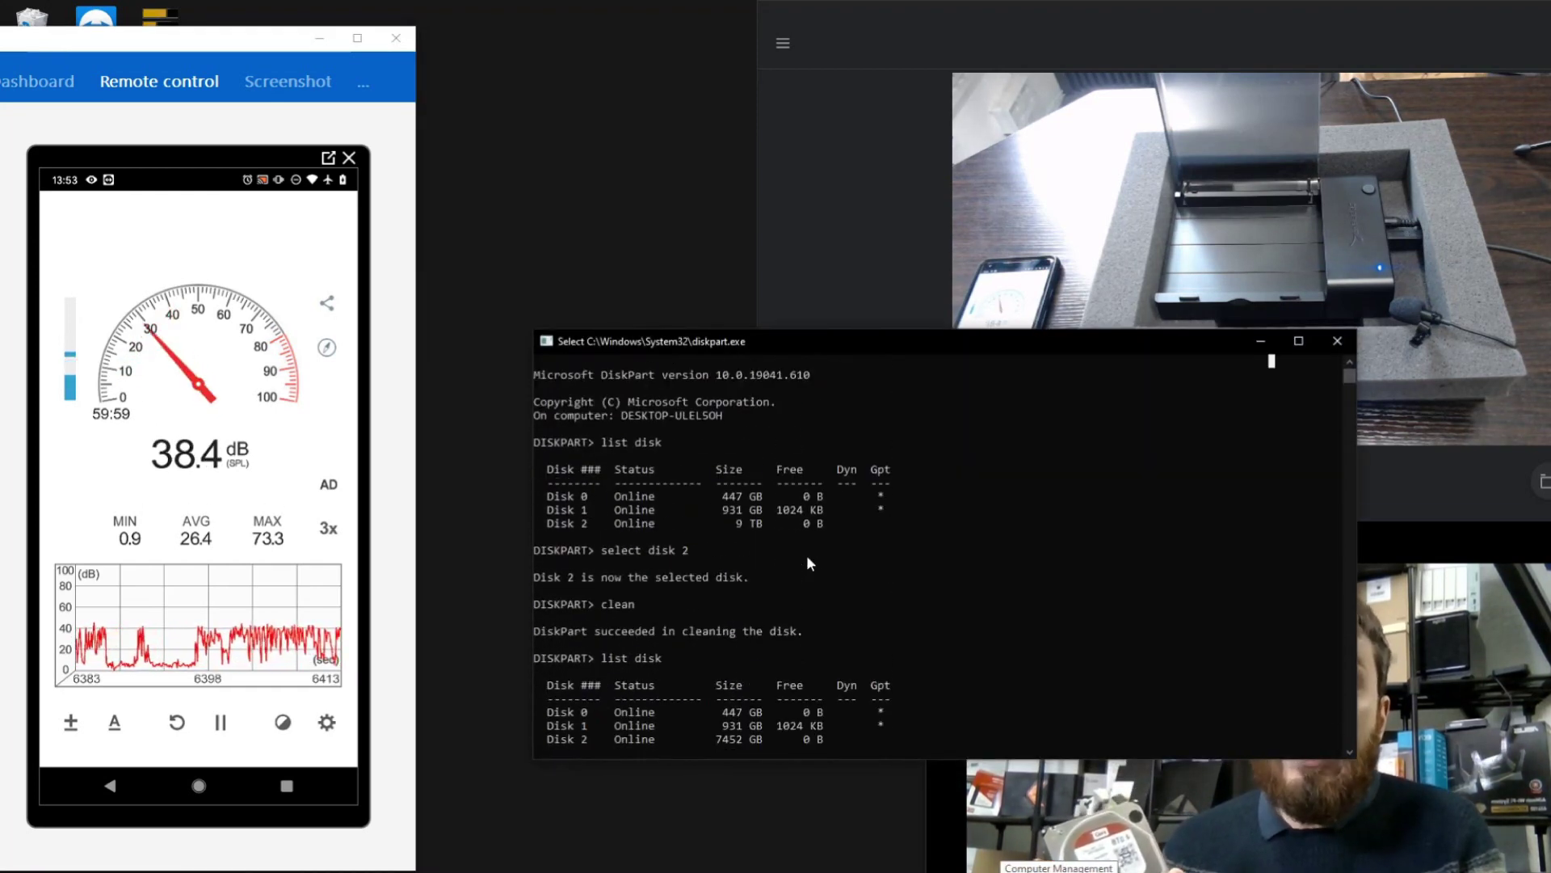
scroll(1025, 491, down, 5)
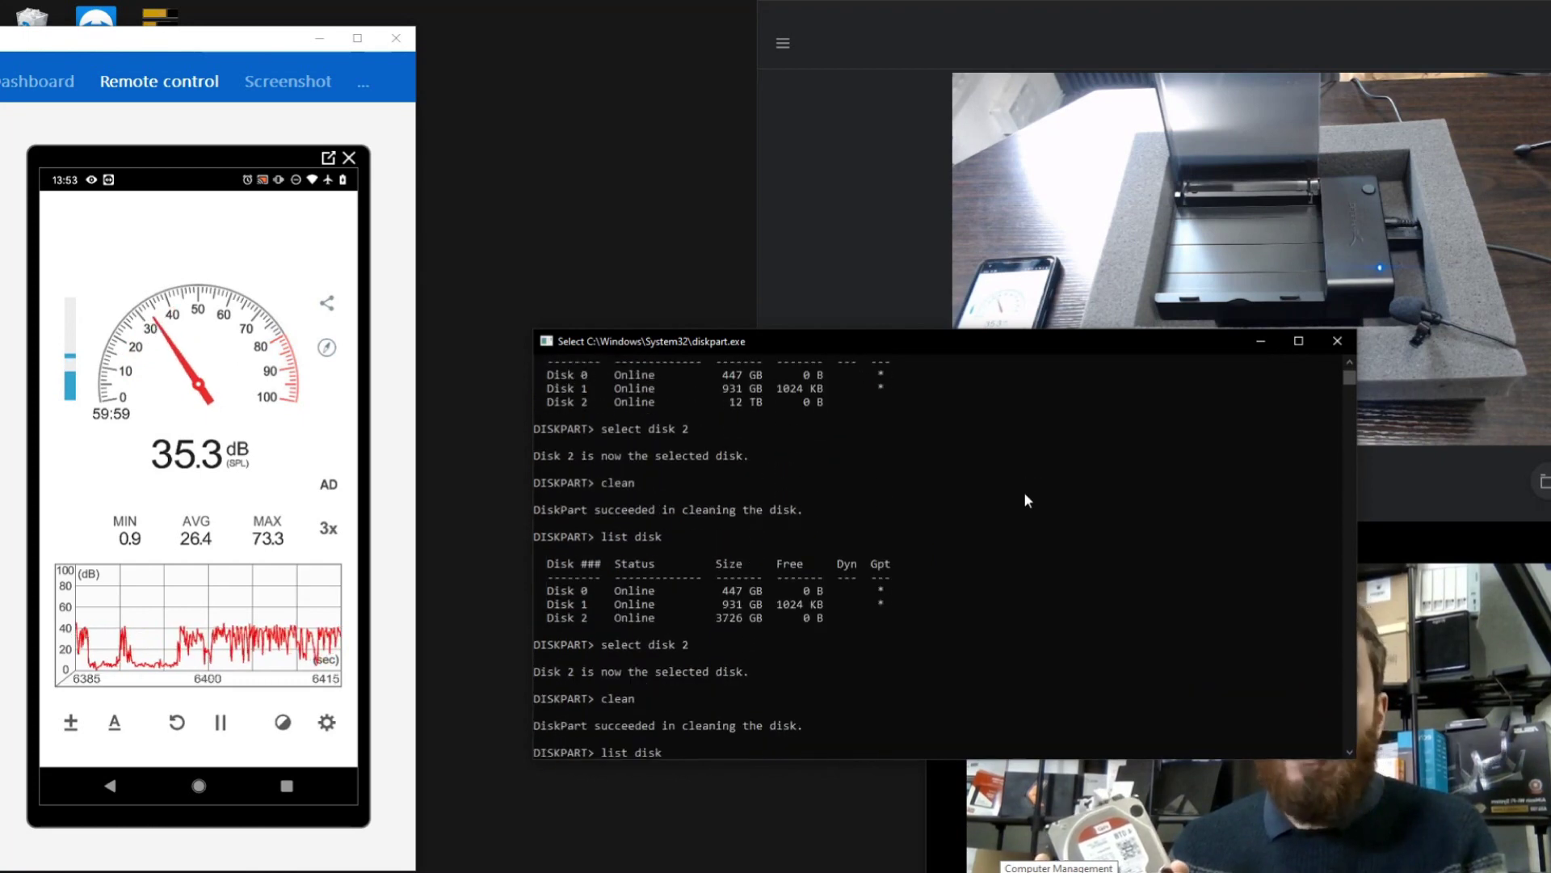
scroll(1025, 491, up, 5)
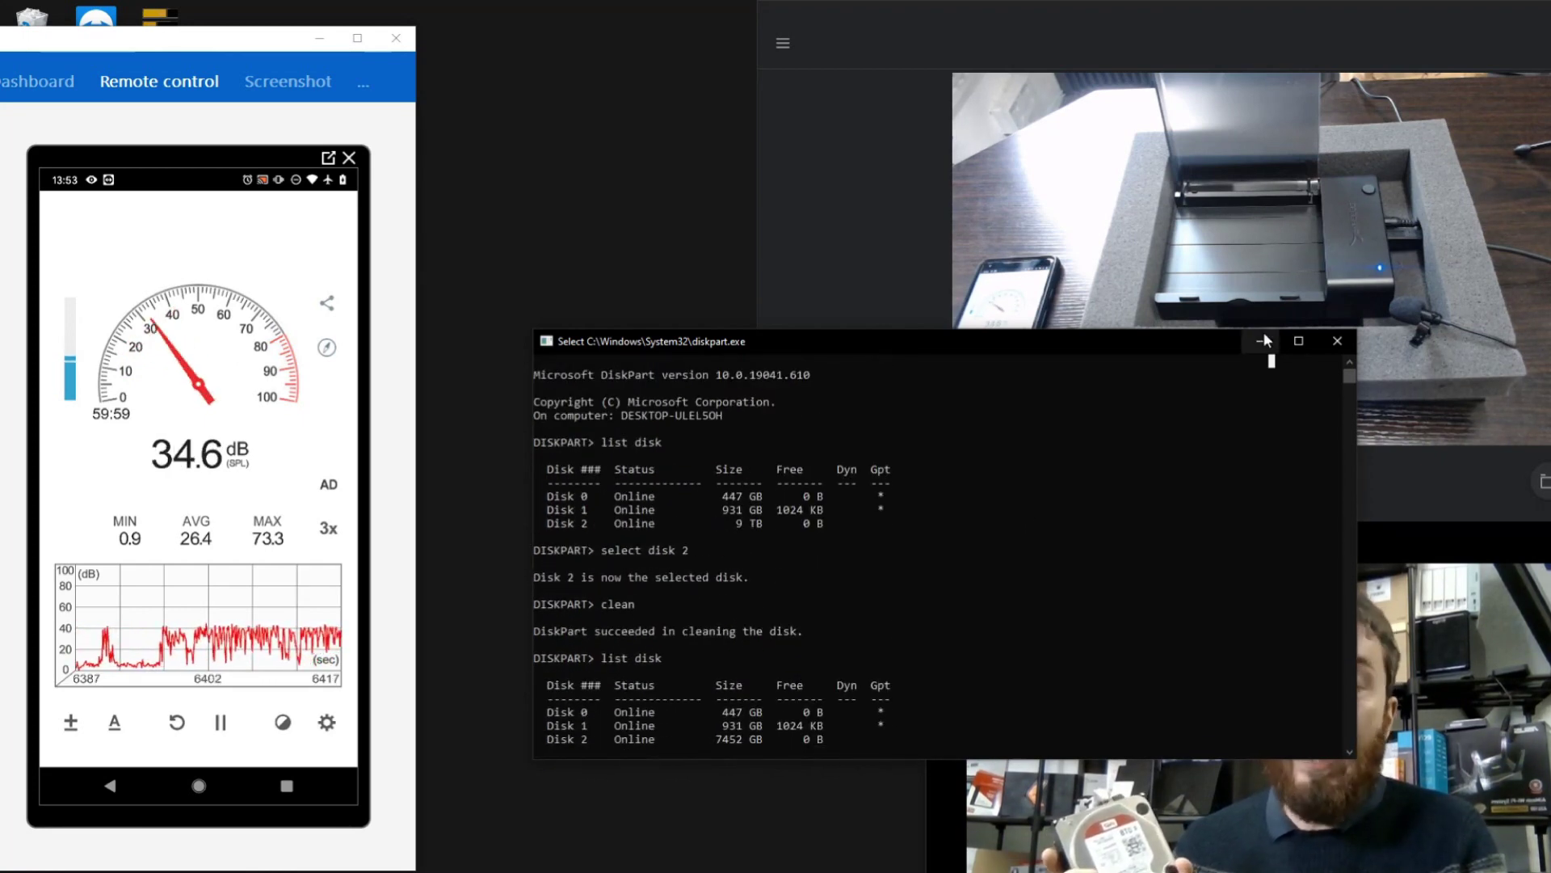
click(1262, 340)
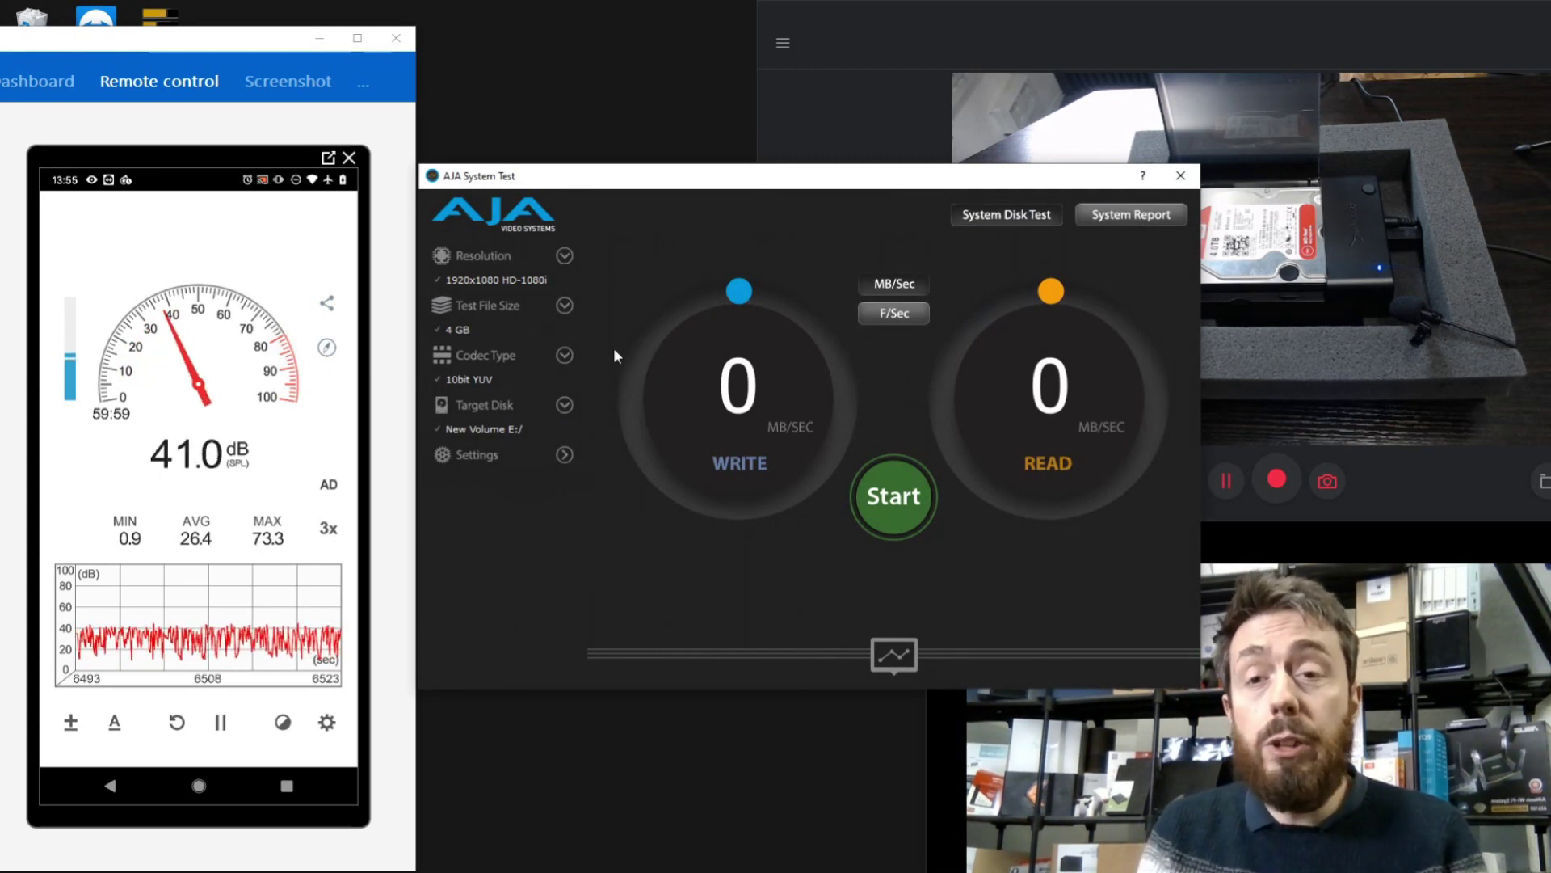
Show the write and read charts and start the benchmark on New Volume E:
click(566, 456)
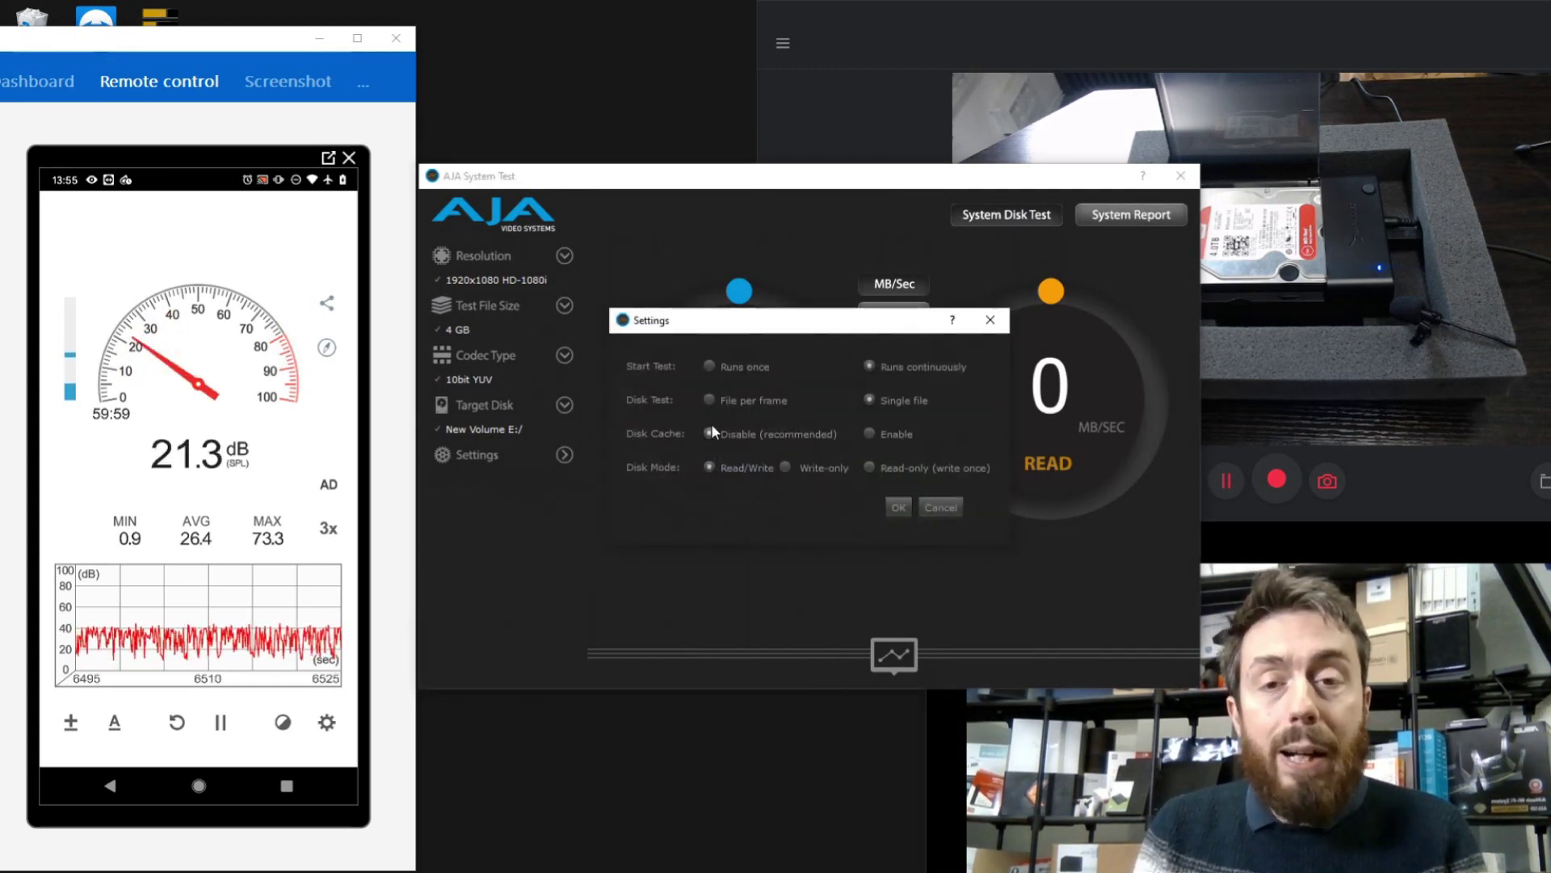
click(986, 330)
click(888, 654)
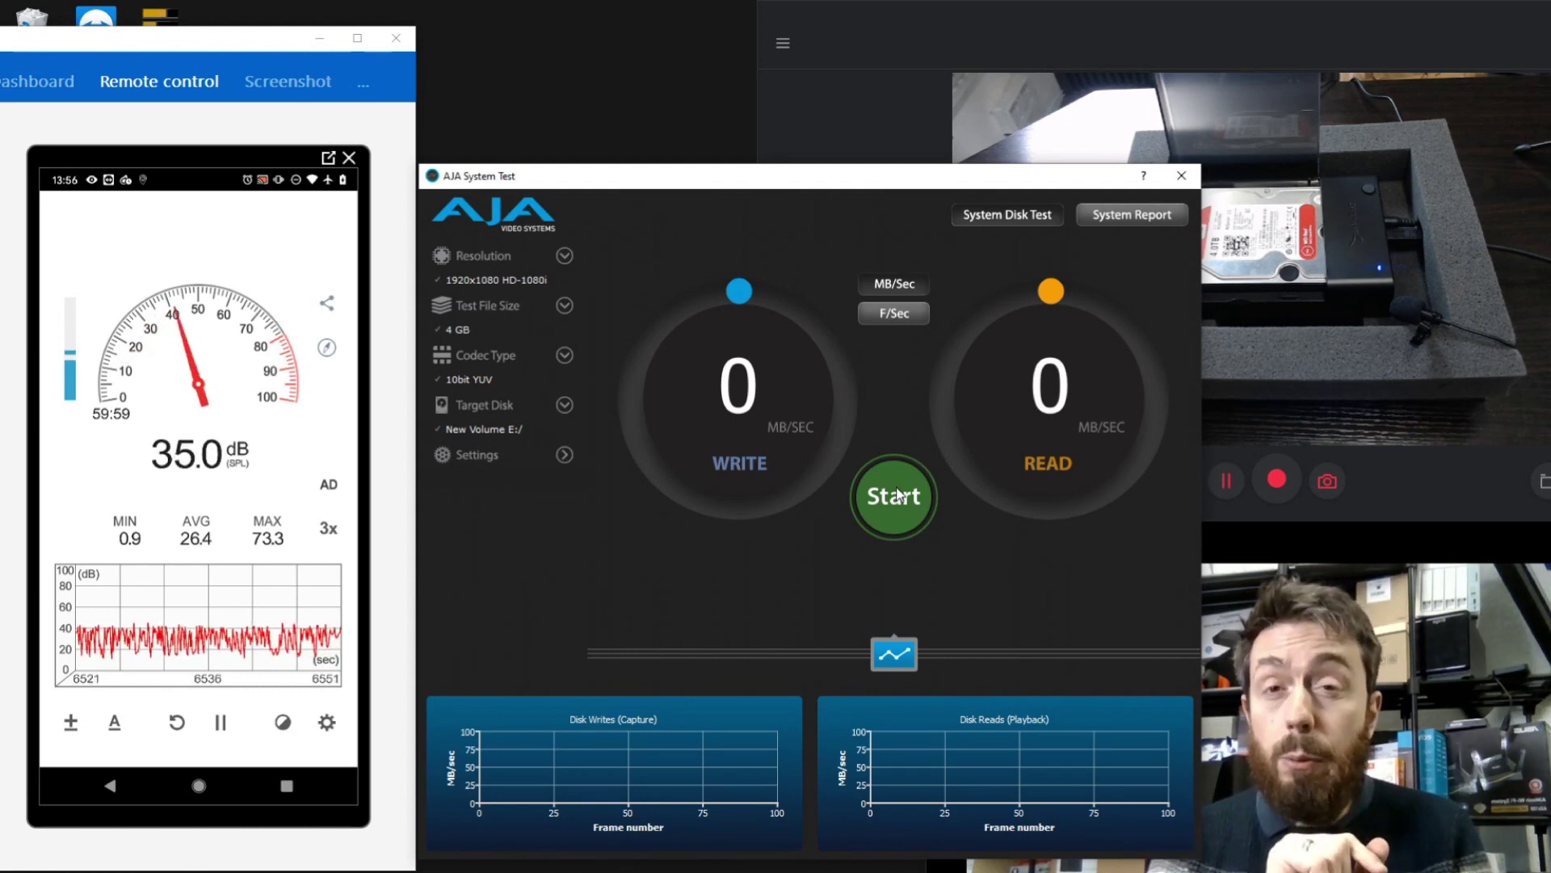
click(898, 494)
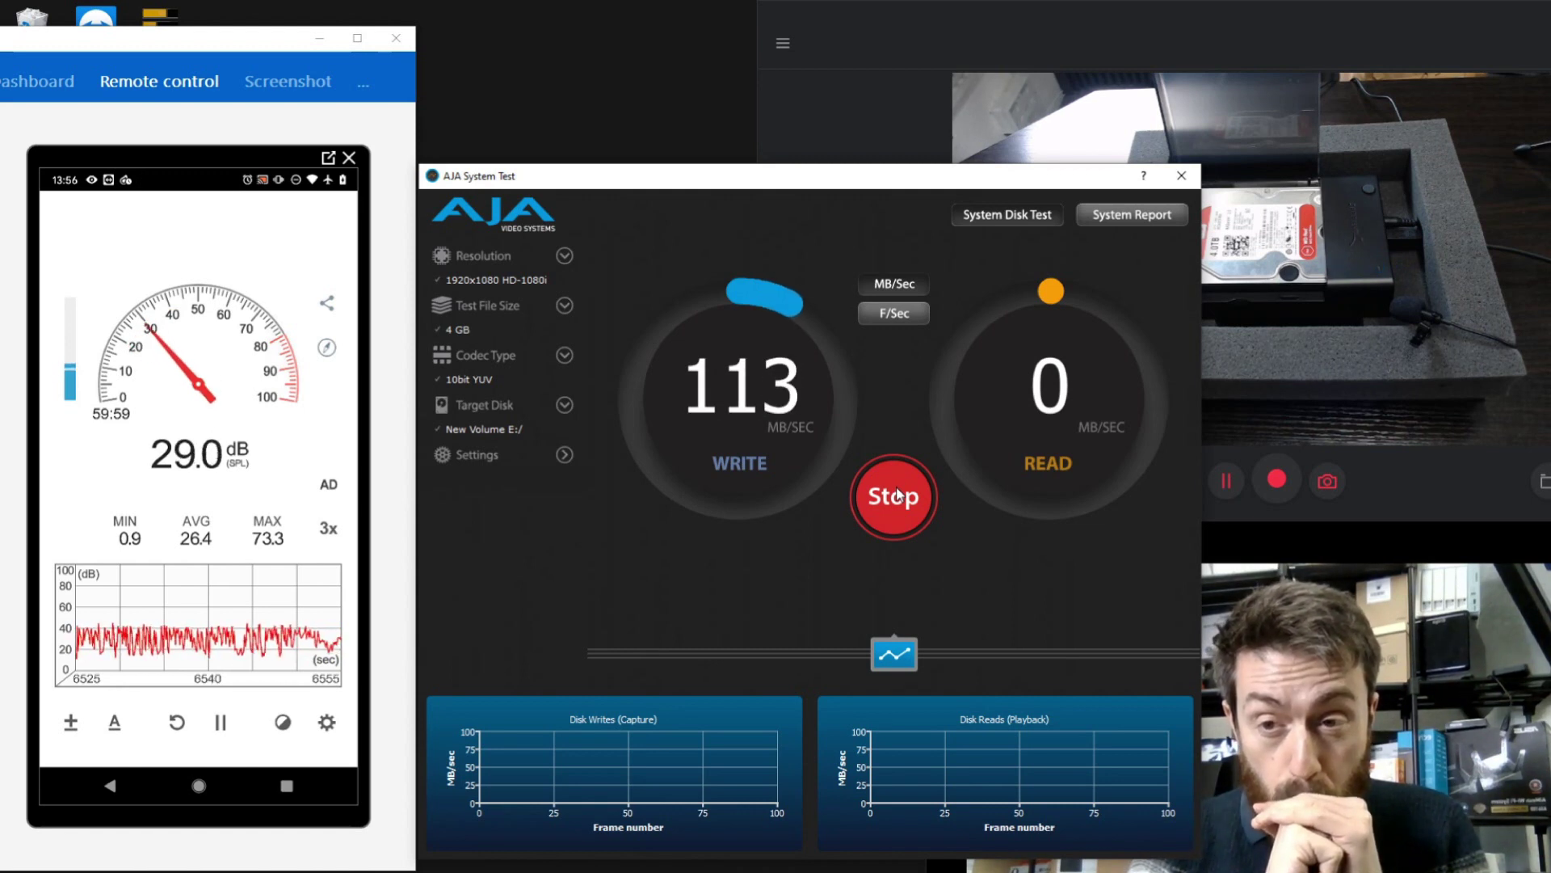
Restart the 4 GB benchmark, then stop it at 138 MB/s write and 173 MB/s read
click(898, 494)
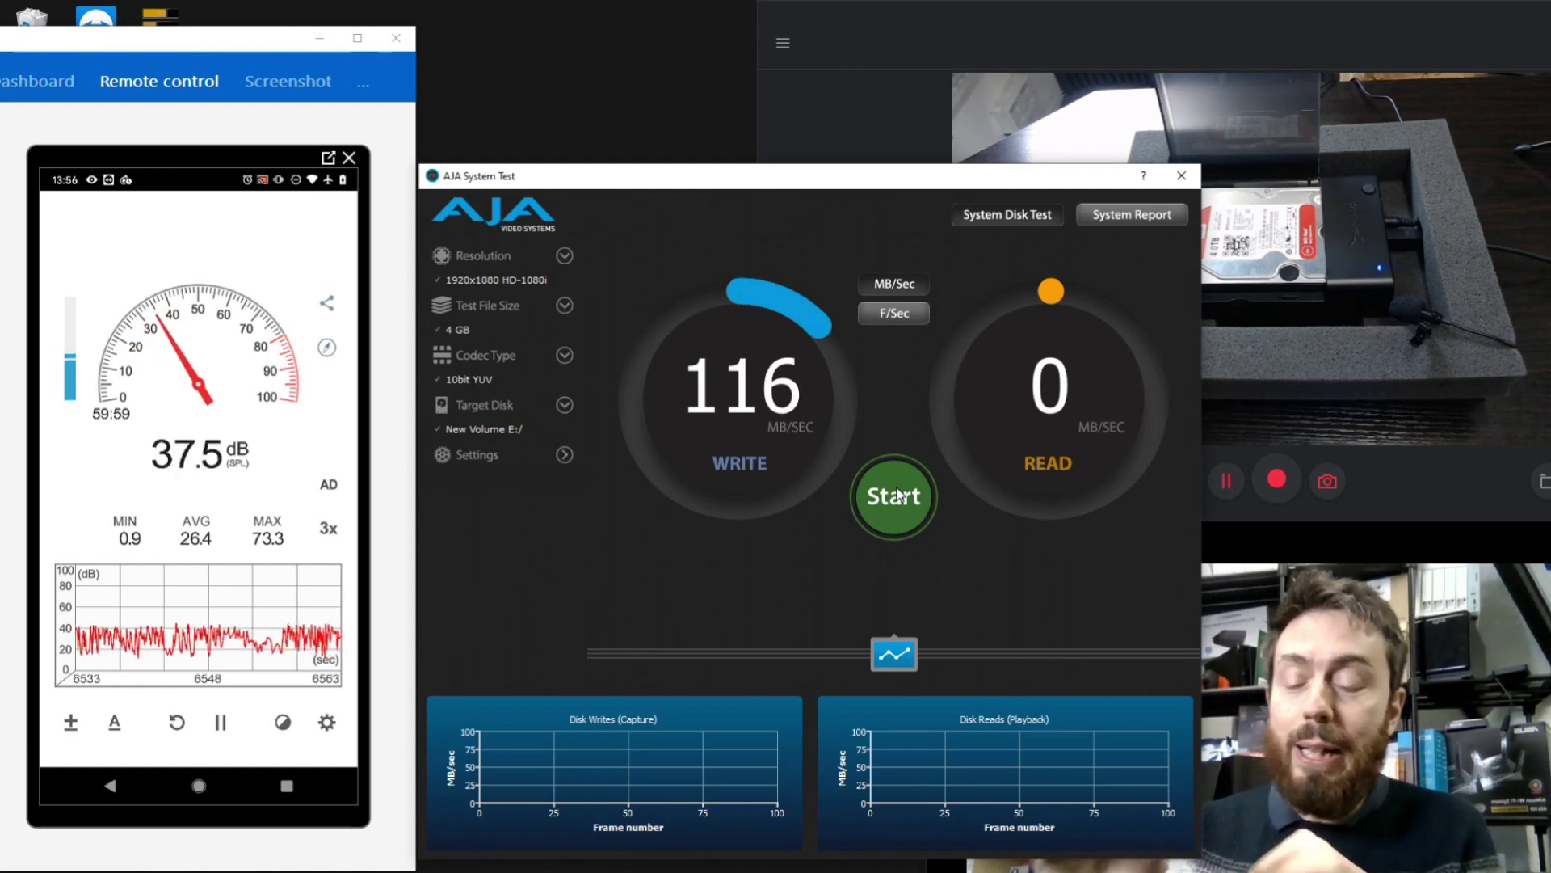
click(896, 496)
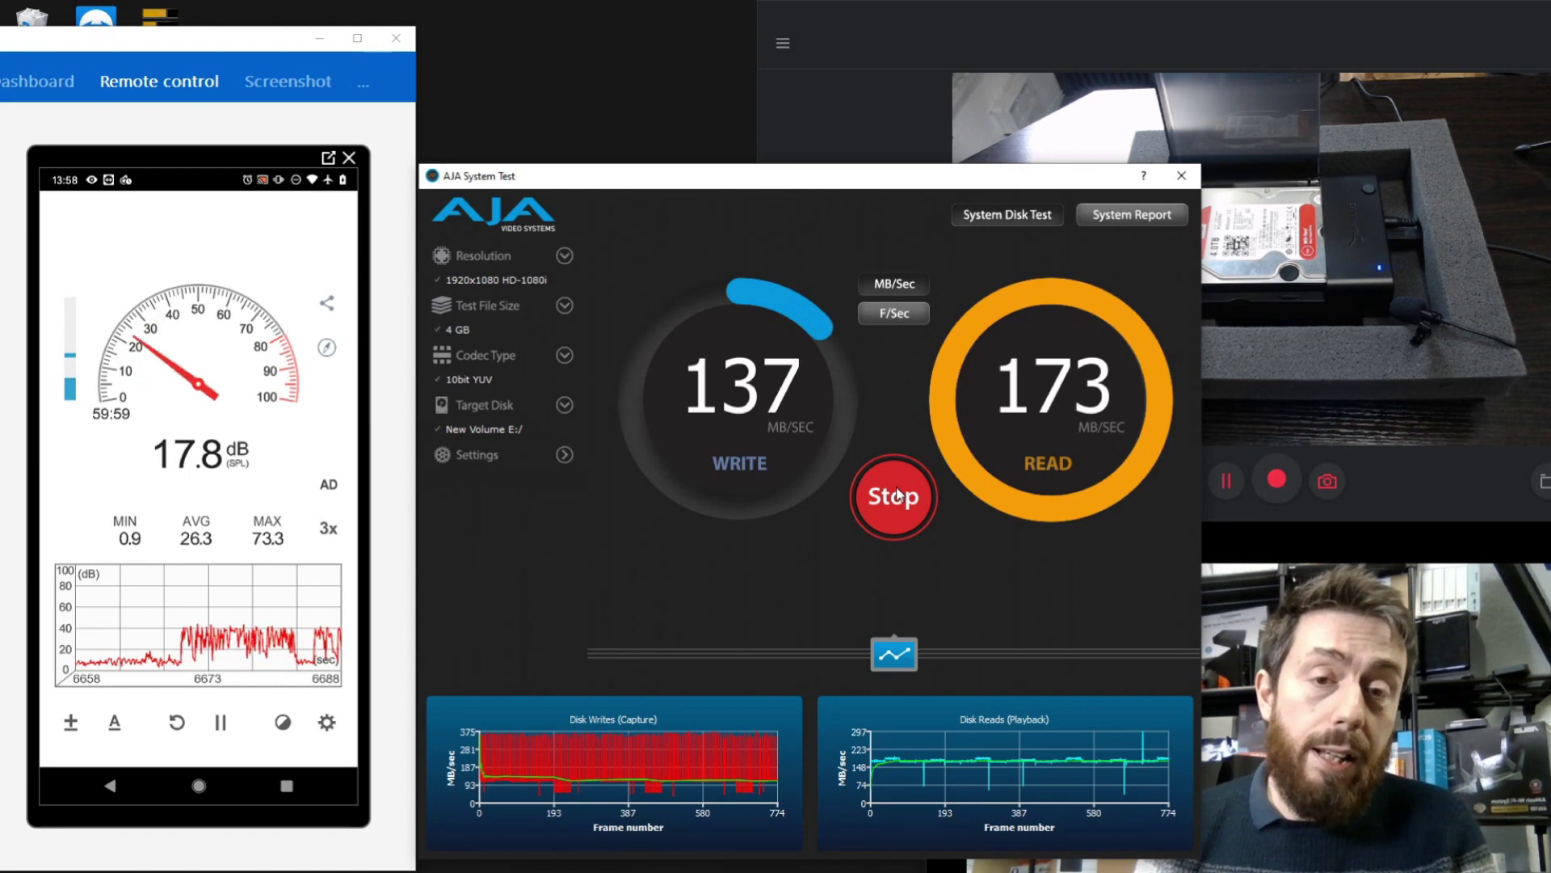
click(898, 494)
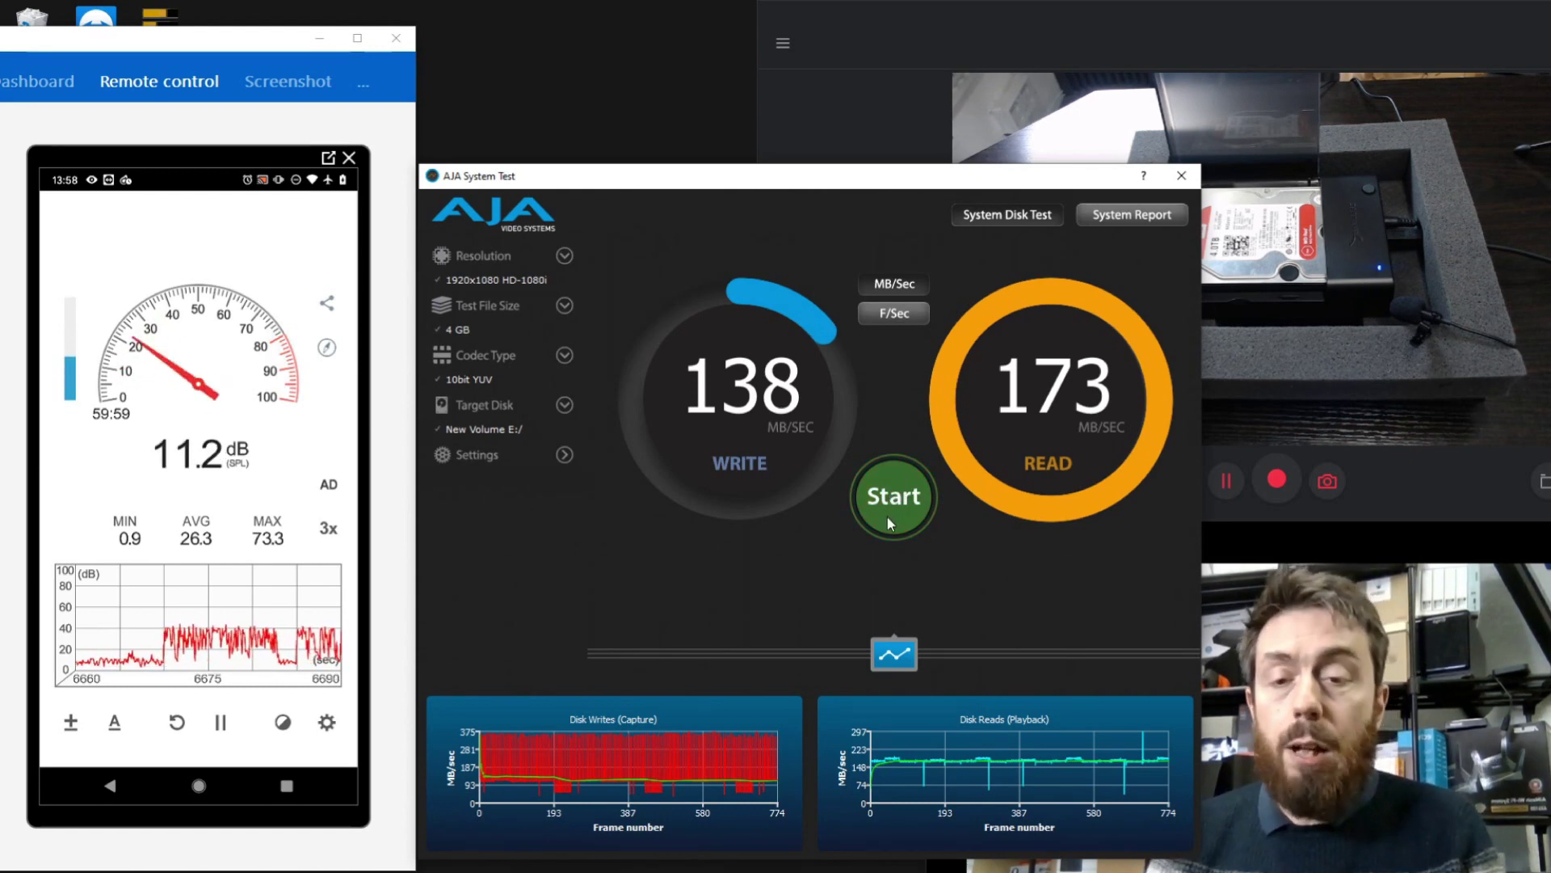
Close AJA System Test and open the NASCOMPARES (D:) drive from This PC
key(alt+F4)
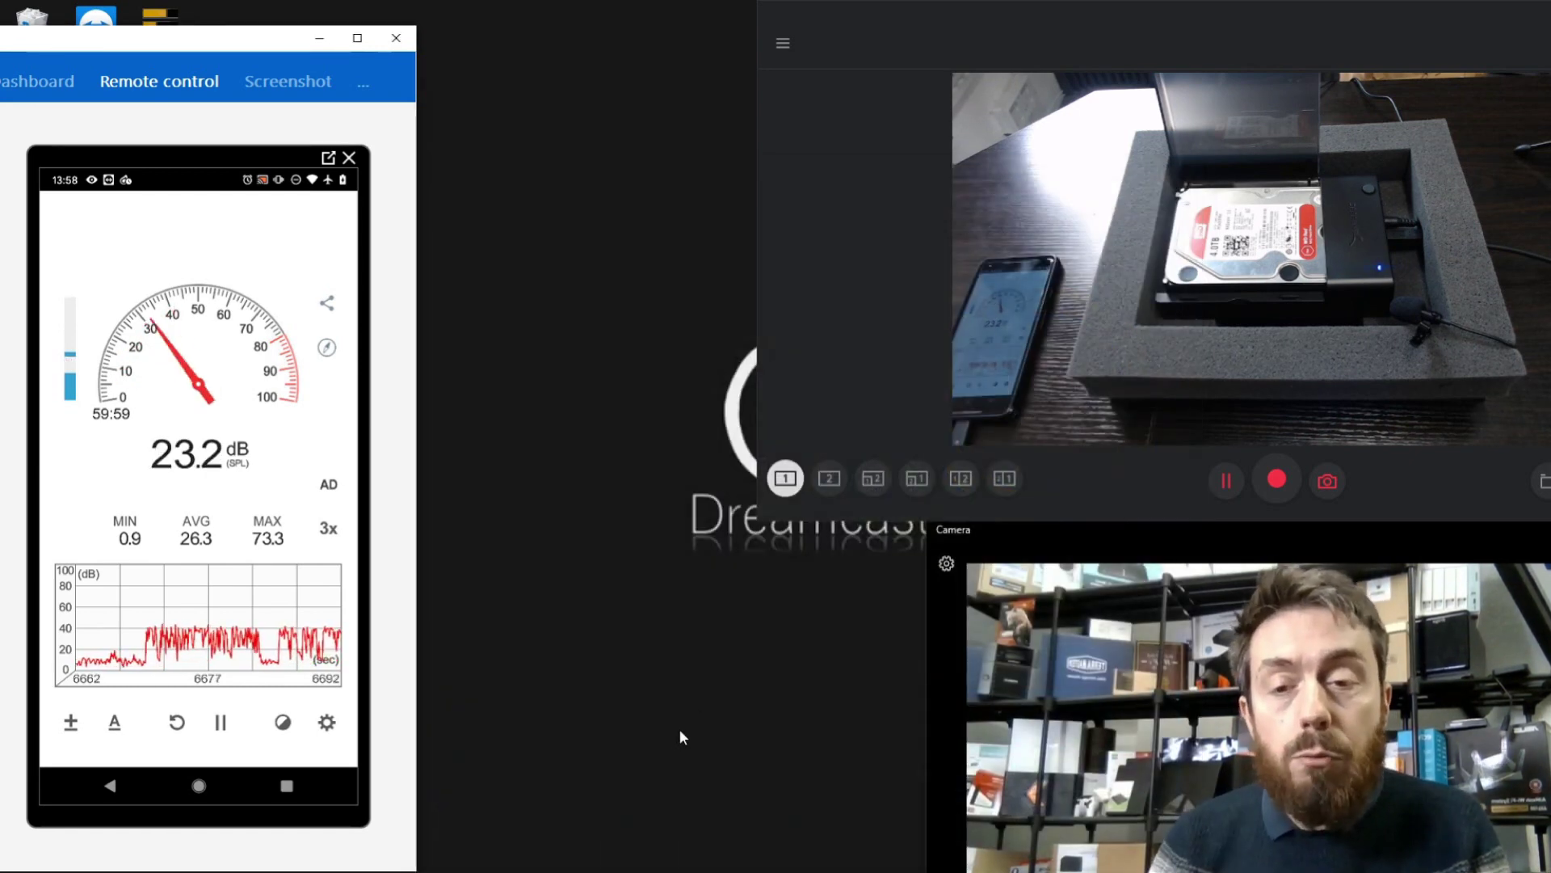
key(super+e)
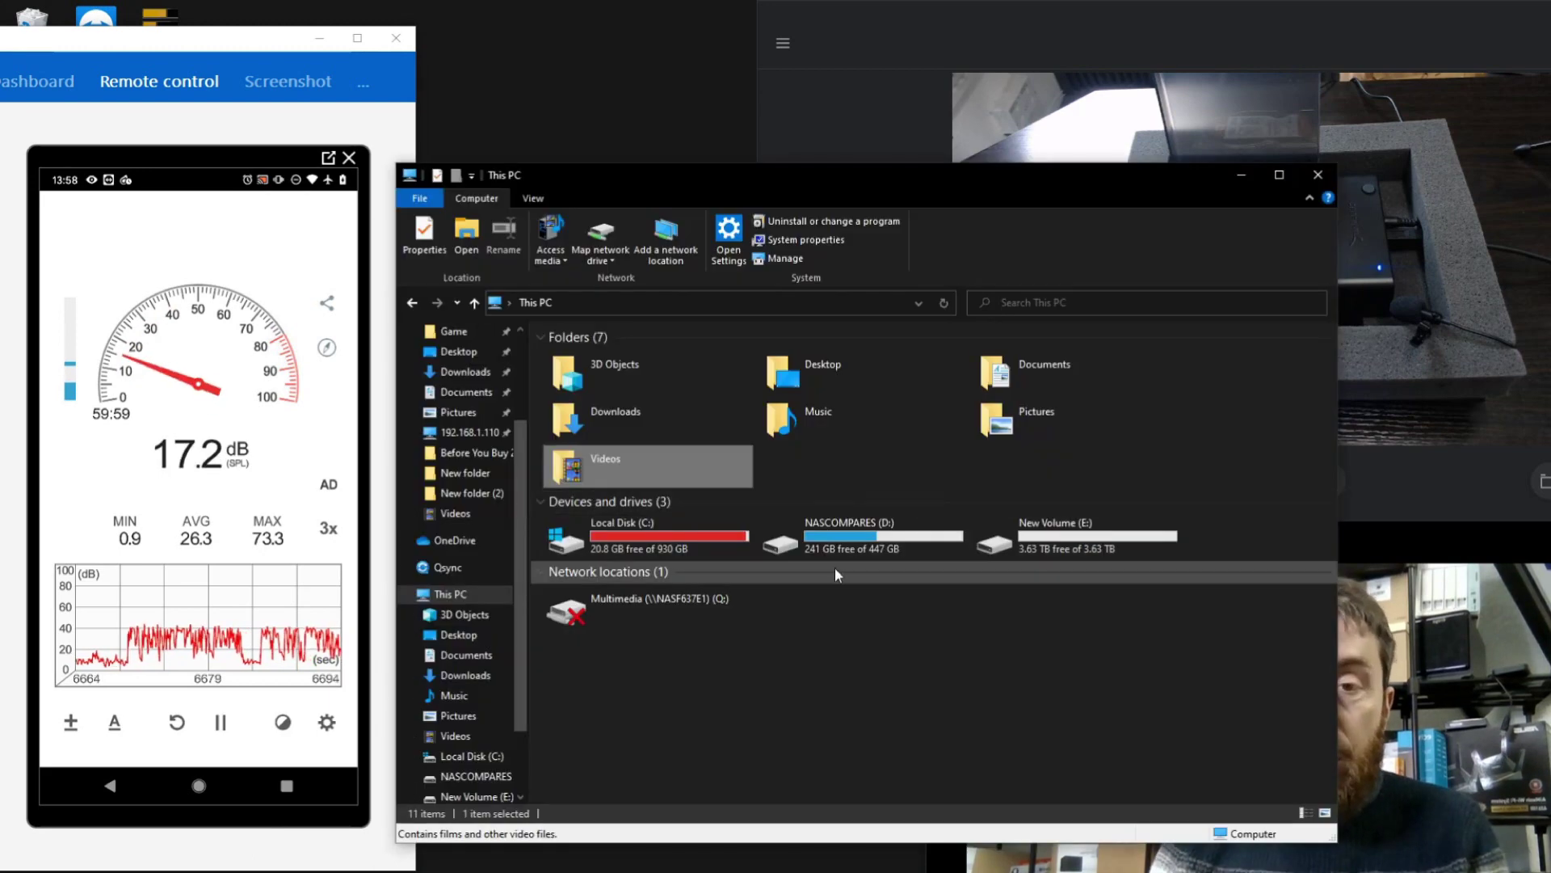
click(992, 535)
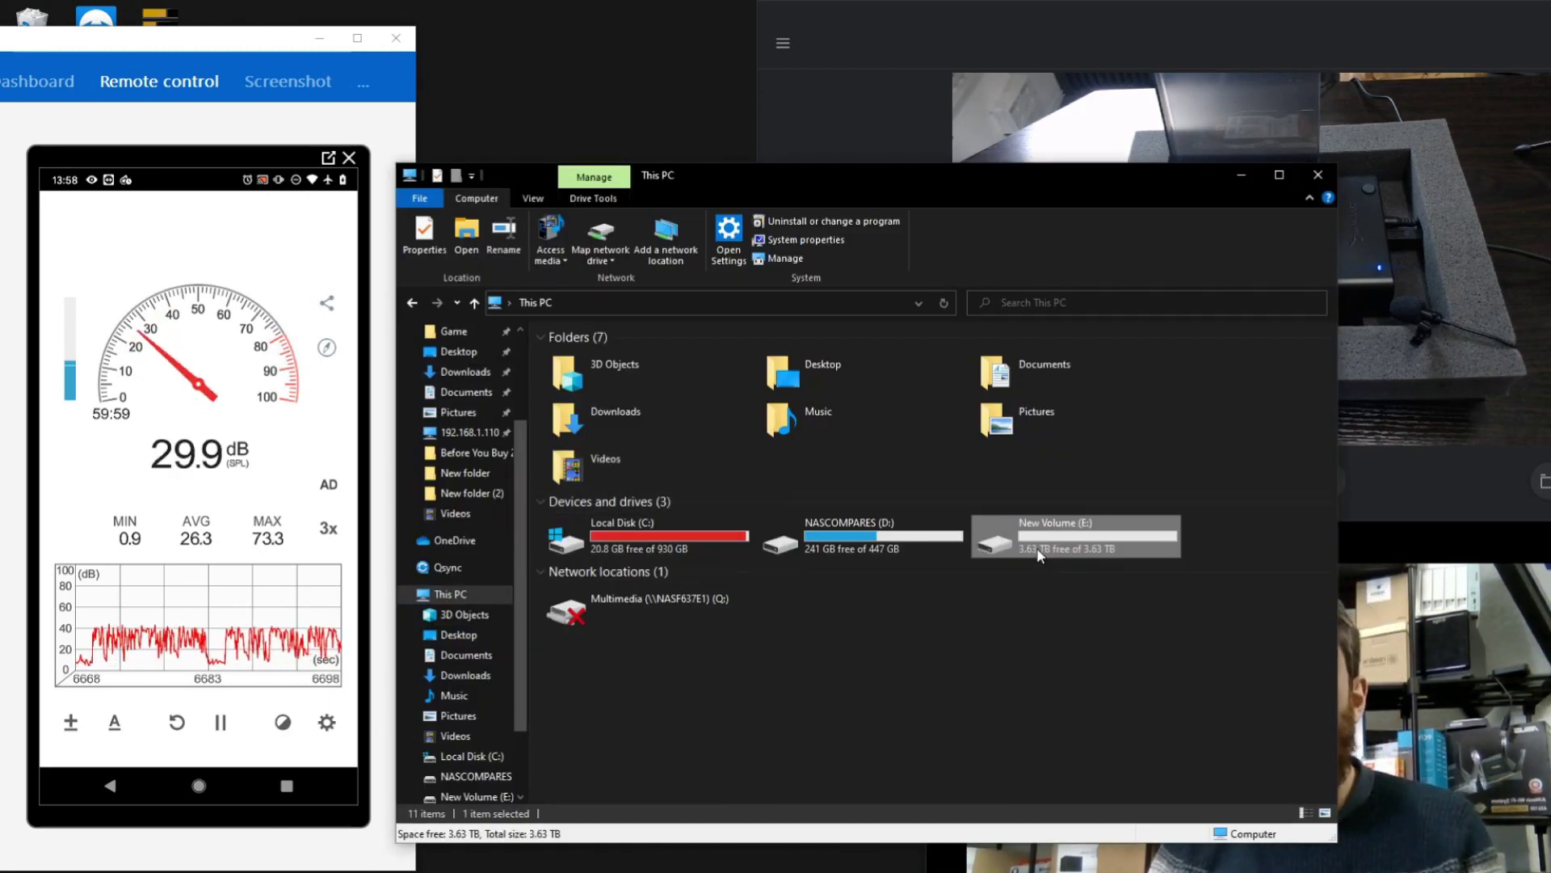
click(866, 543)
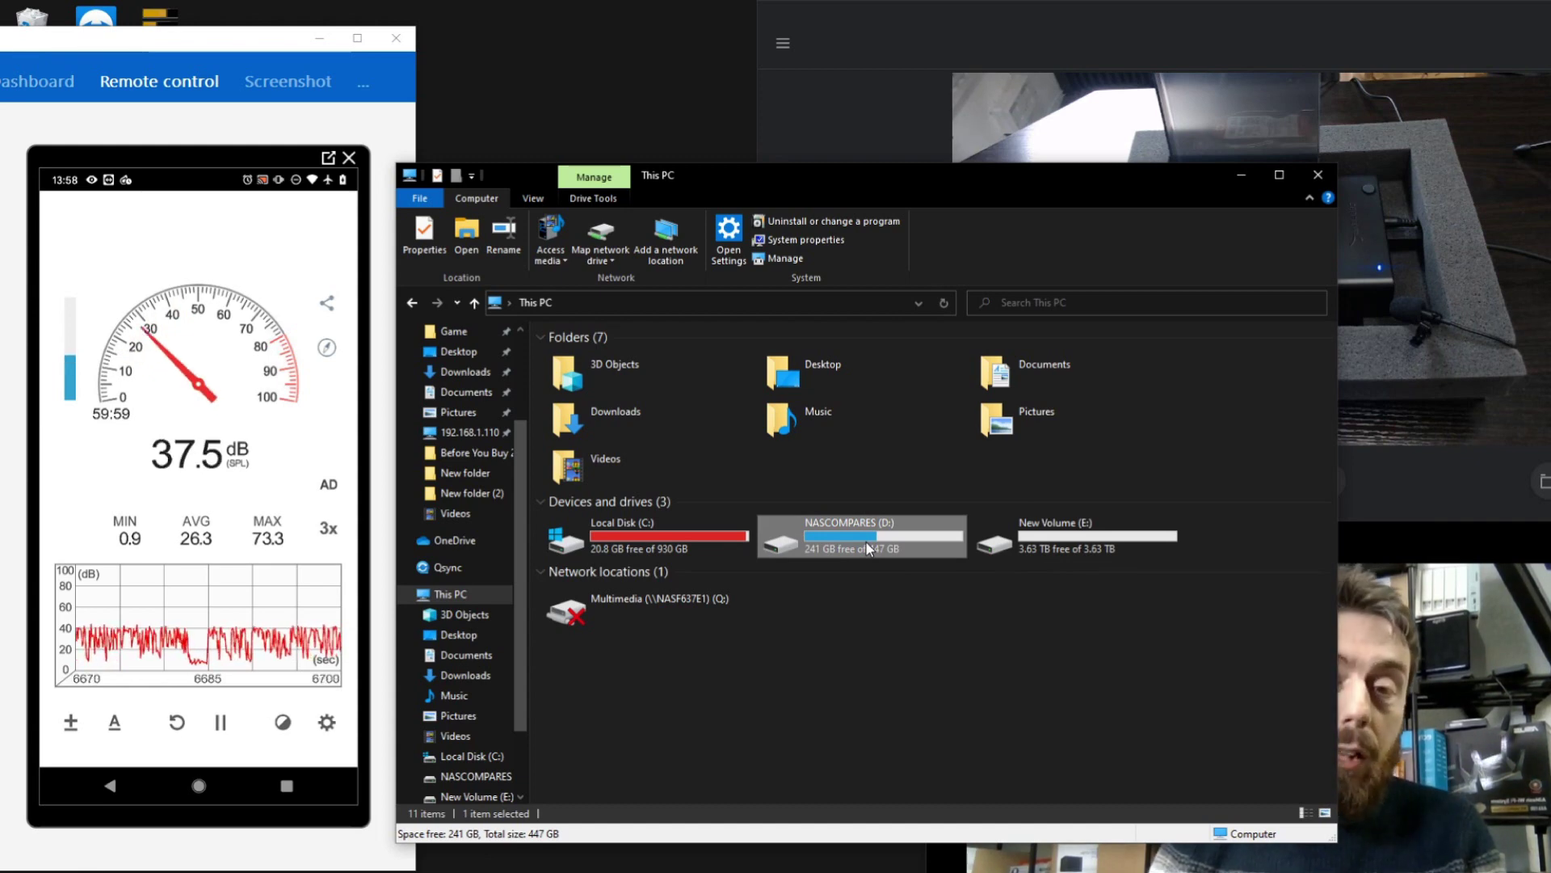
double_click(866, 541)
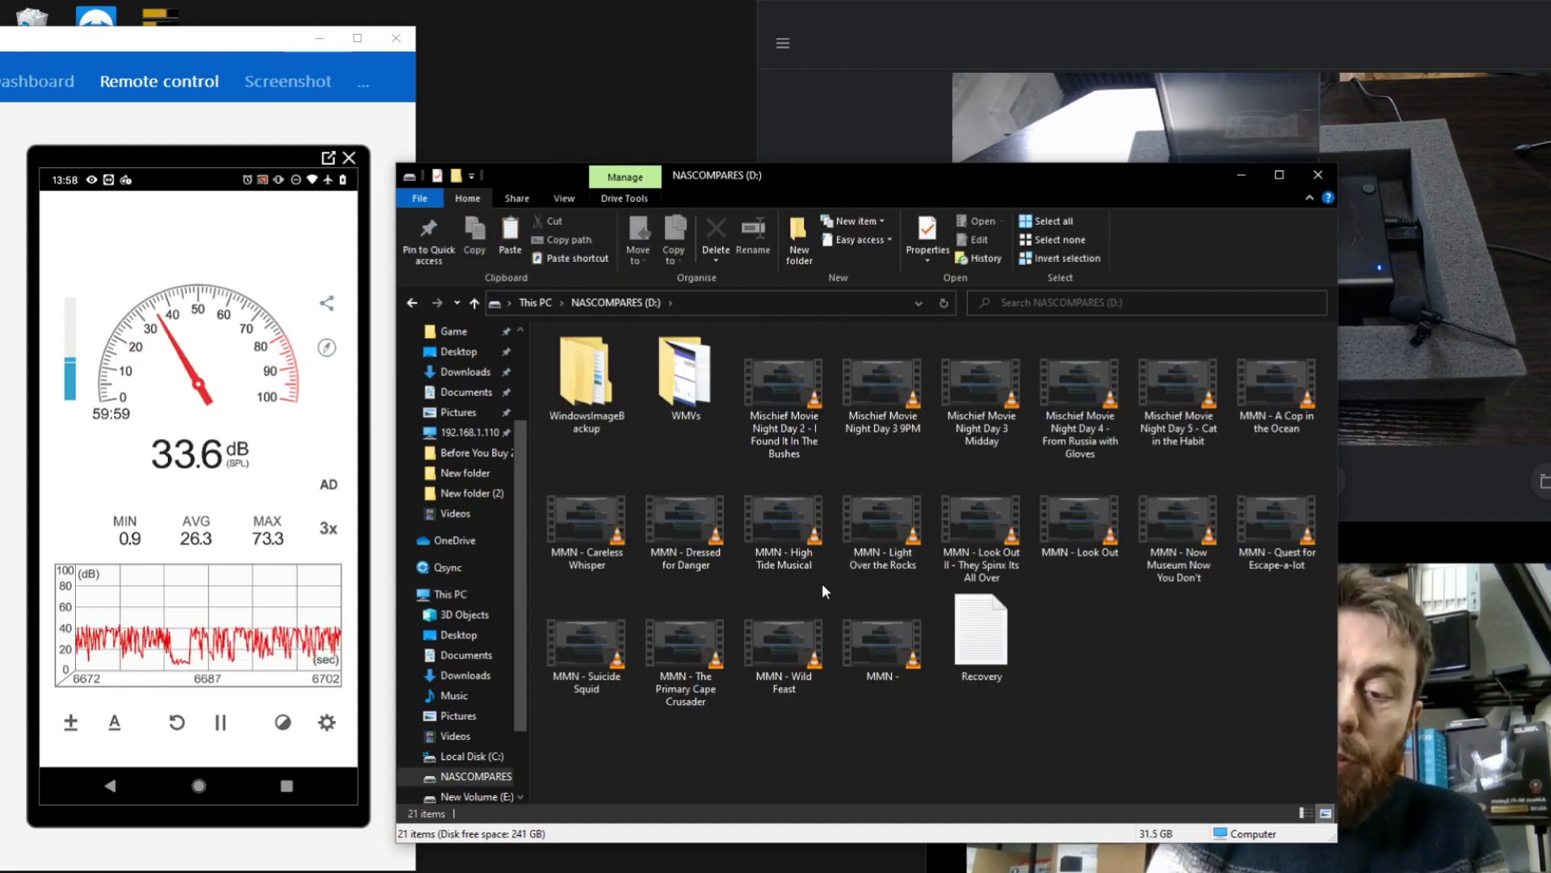
Select all 21 items on NASCOMPARES (D:) and copy them
key(ctrl+a)
right_click(686, 371)
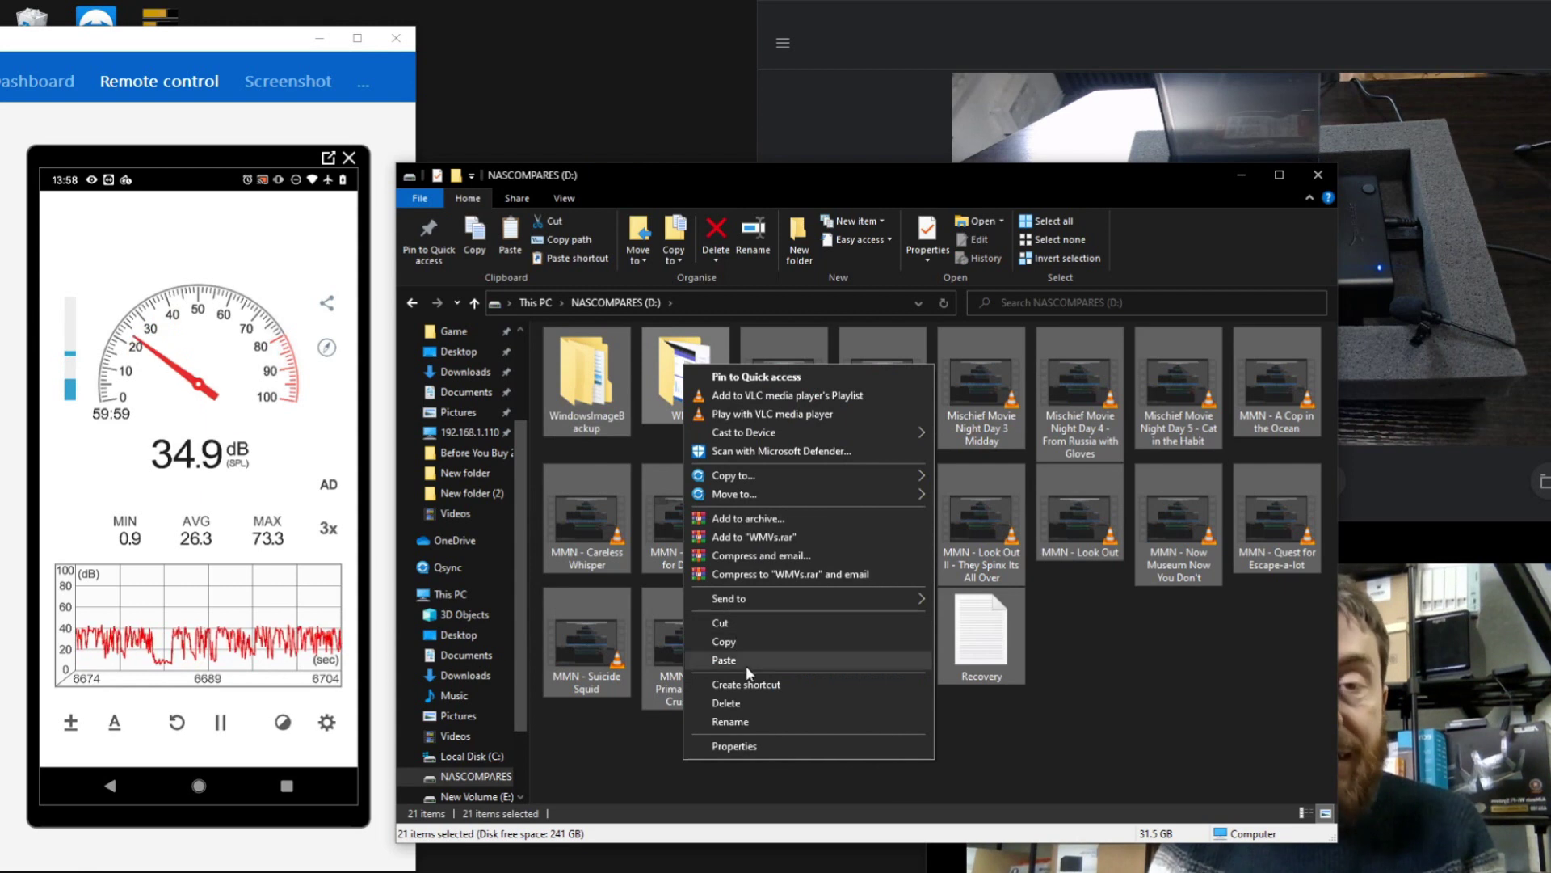
click(751, 633)
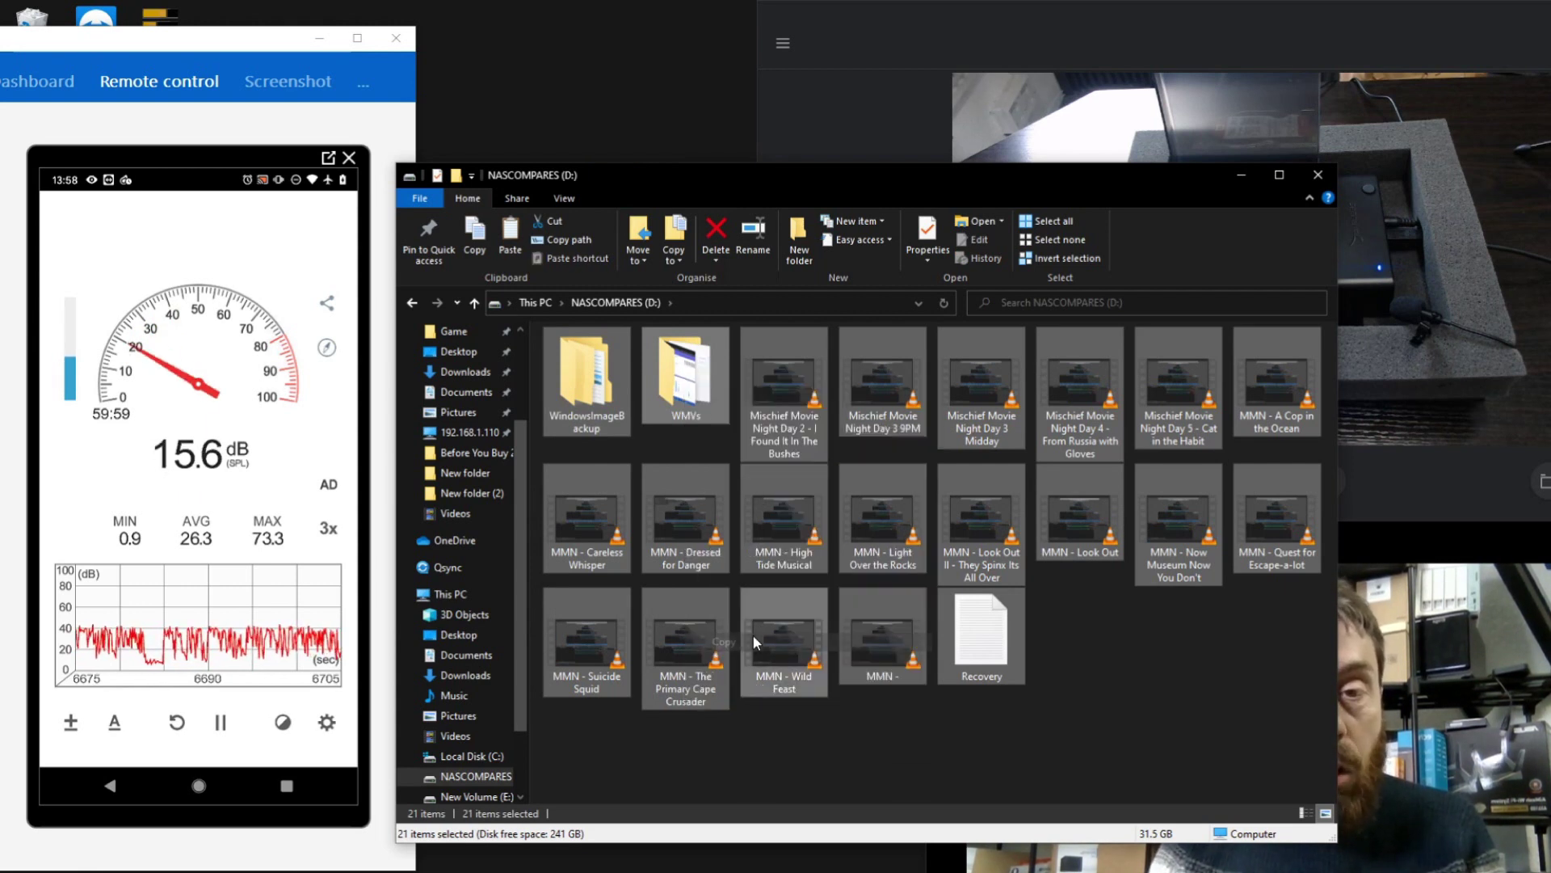
right_click(808, 372)
click(848, 670)
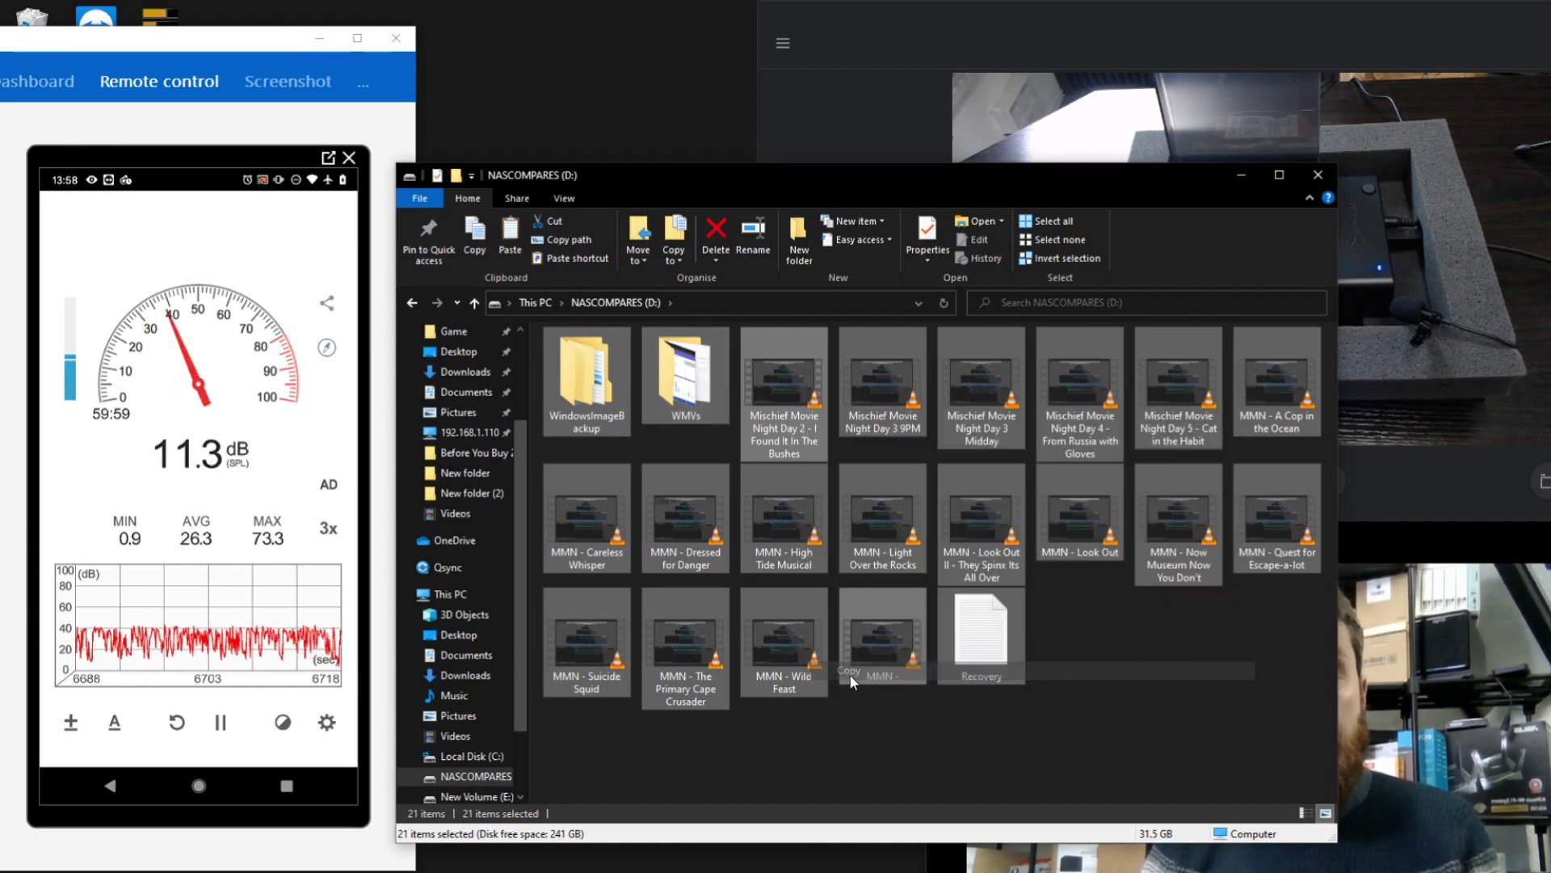
Create a folder named 'New folder' on the empty New Volume (E:) drive
click(535, 302)
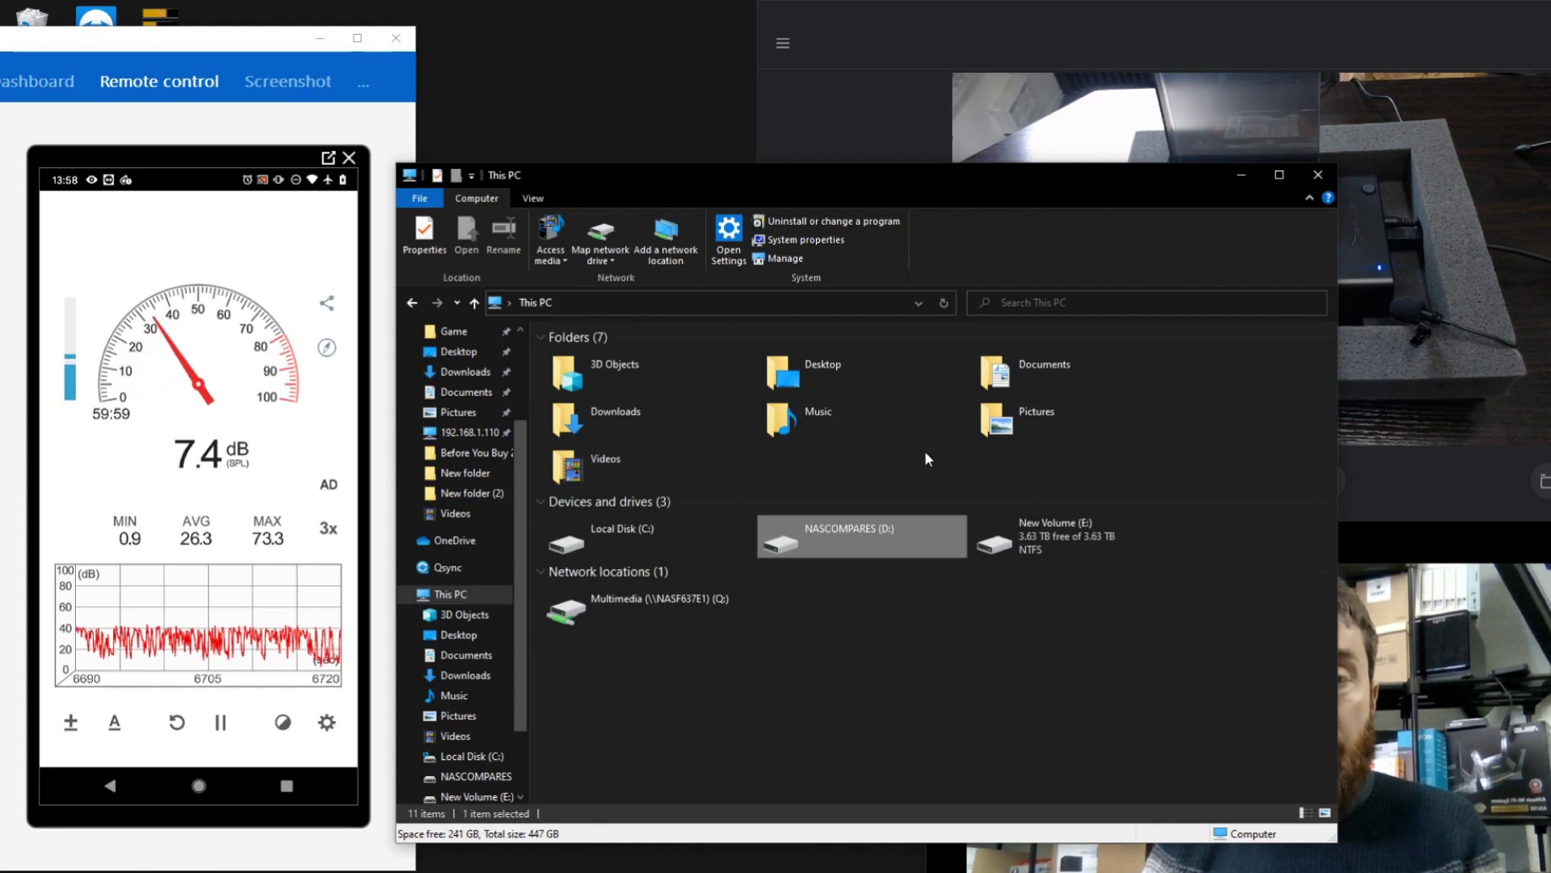
click(872, 533)
double_click(1059, 532)
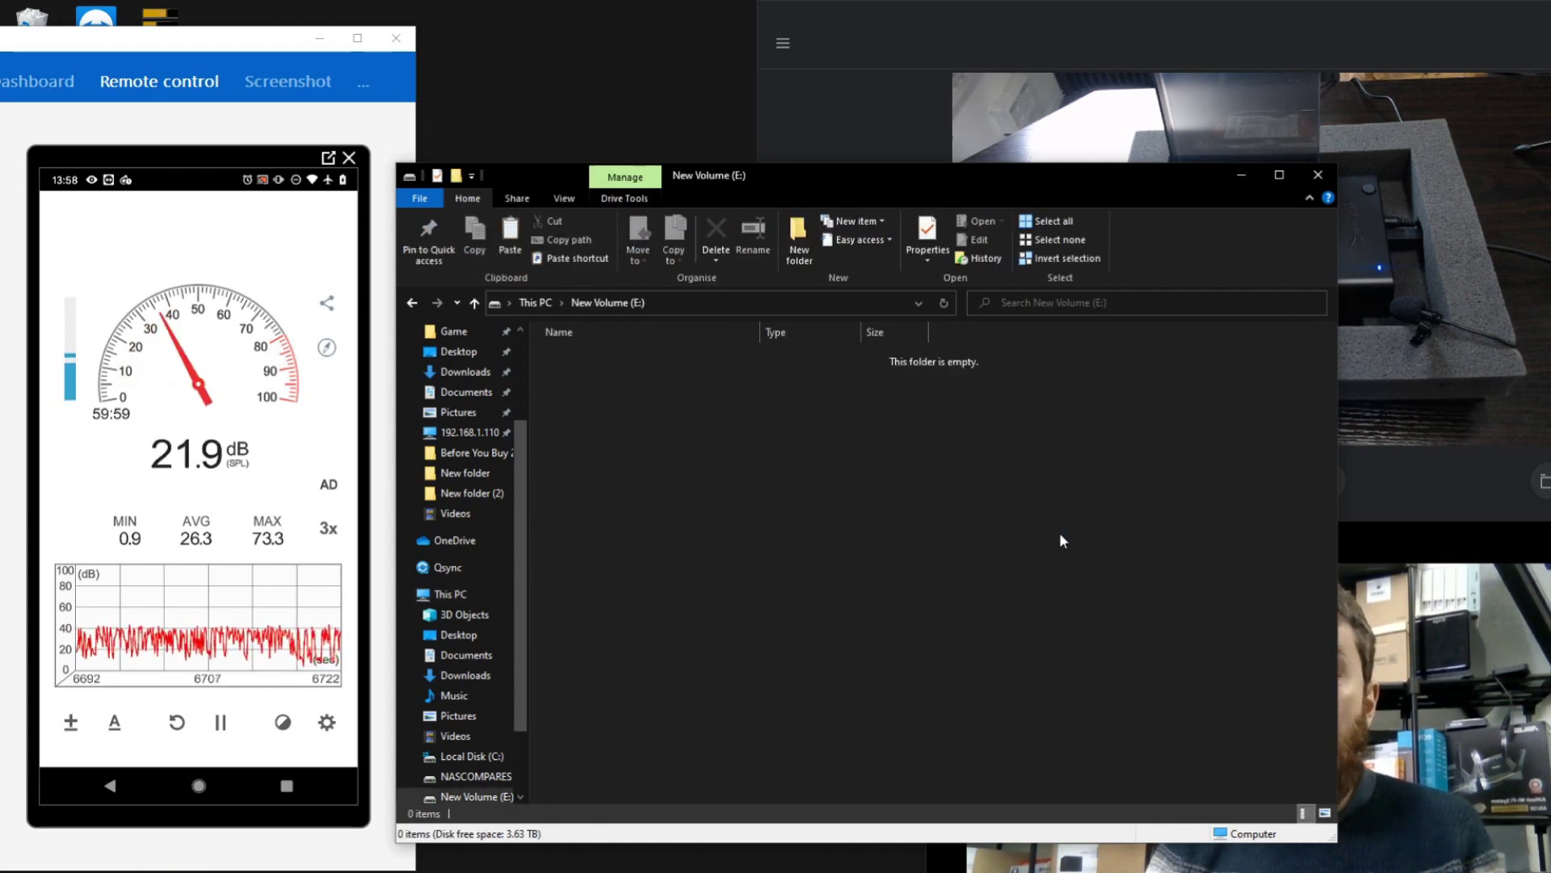
right_click(831, 512)
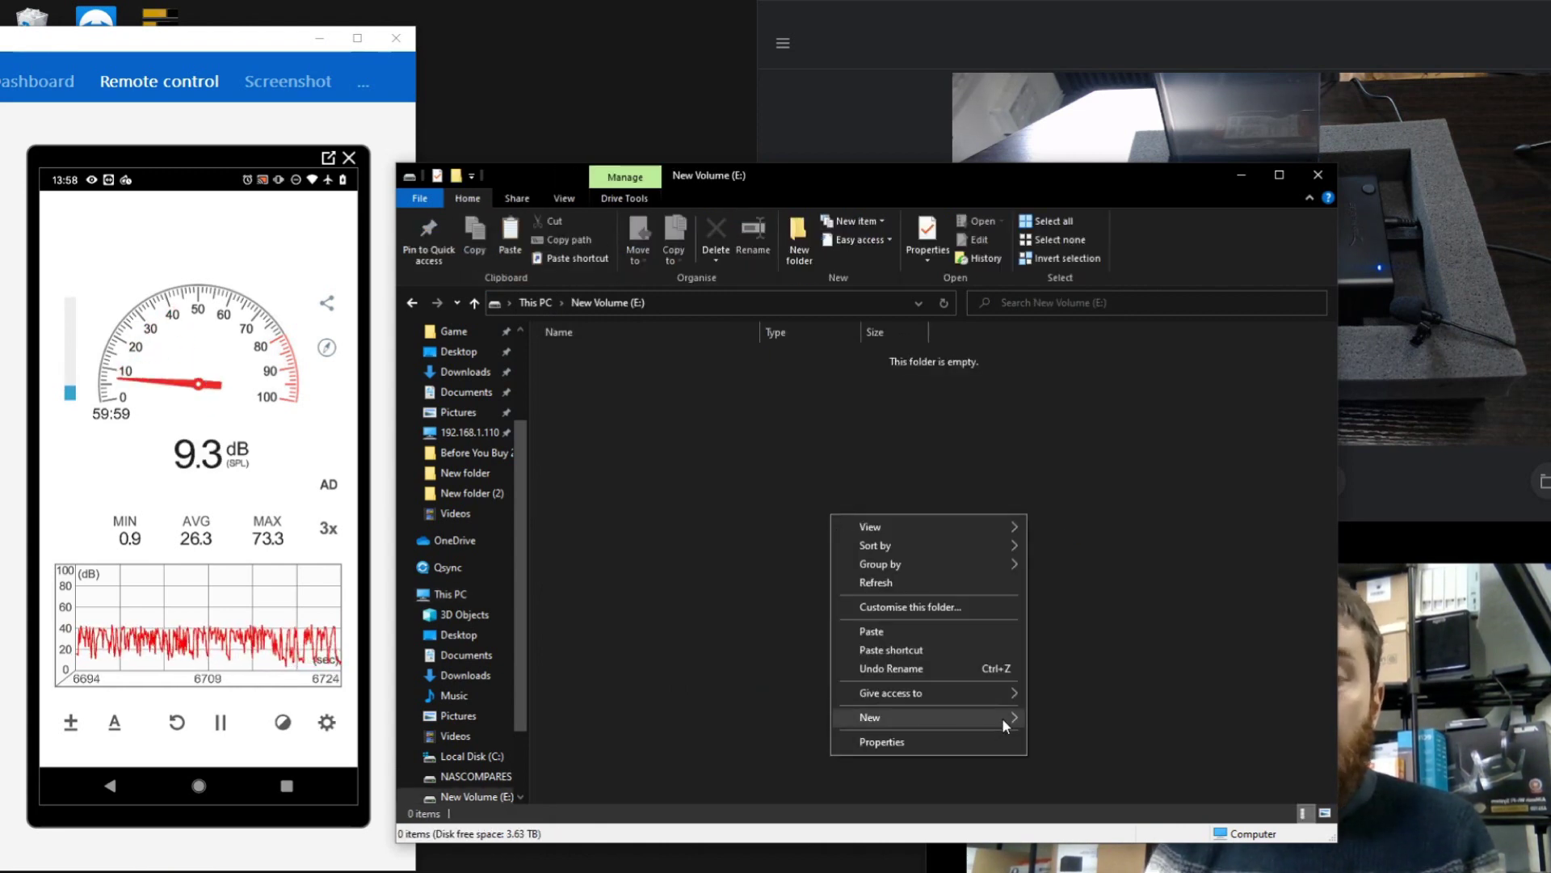
mouse_move(1002, 717)
click(1073, 518)
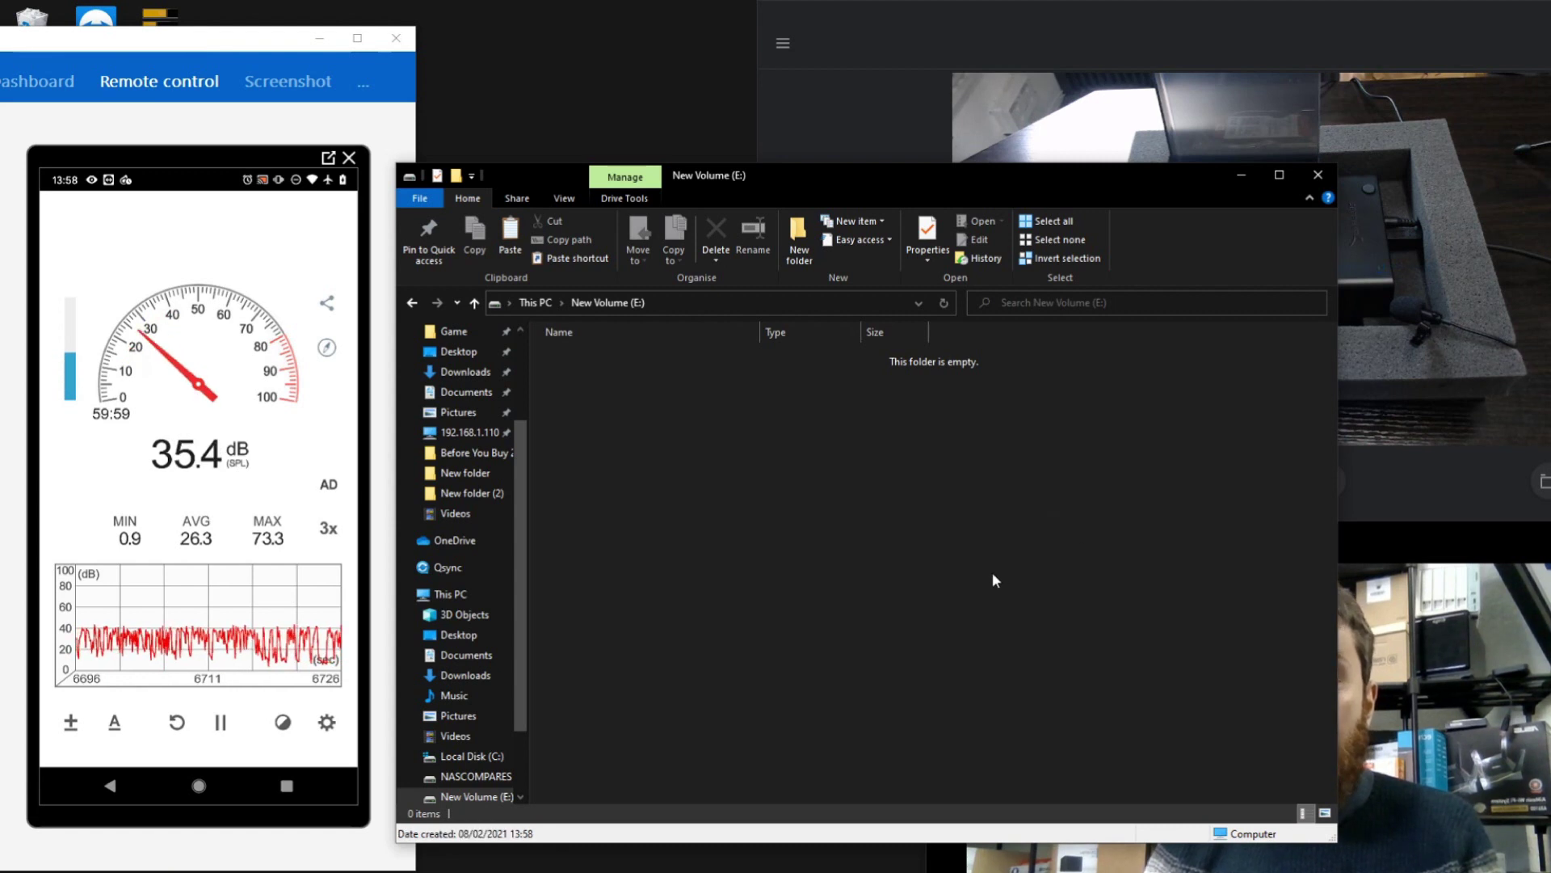
key(Return)
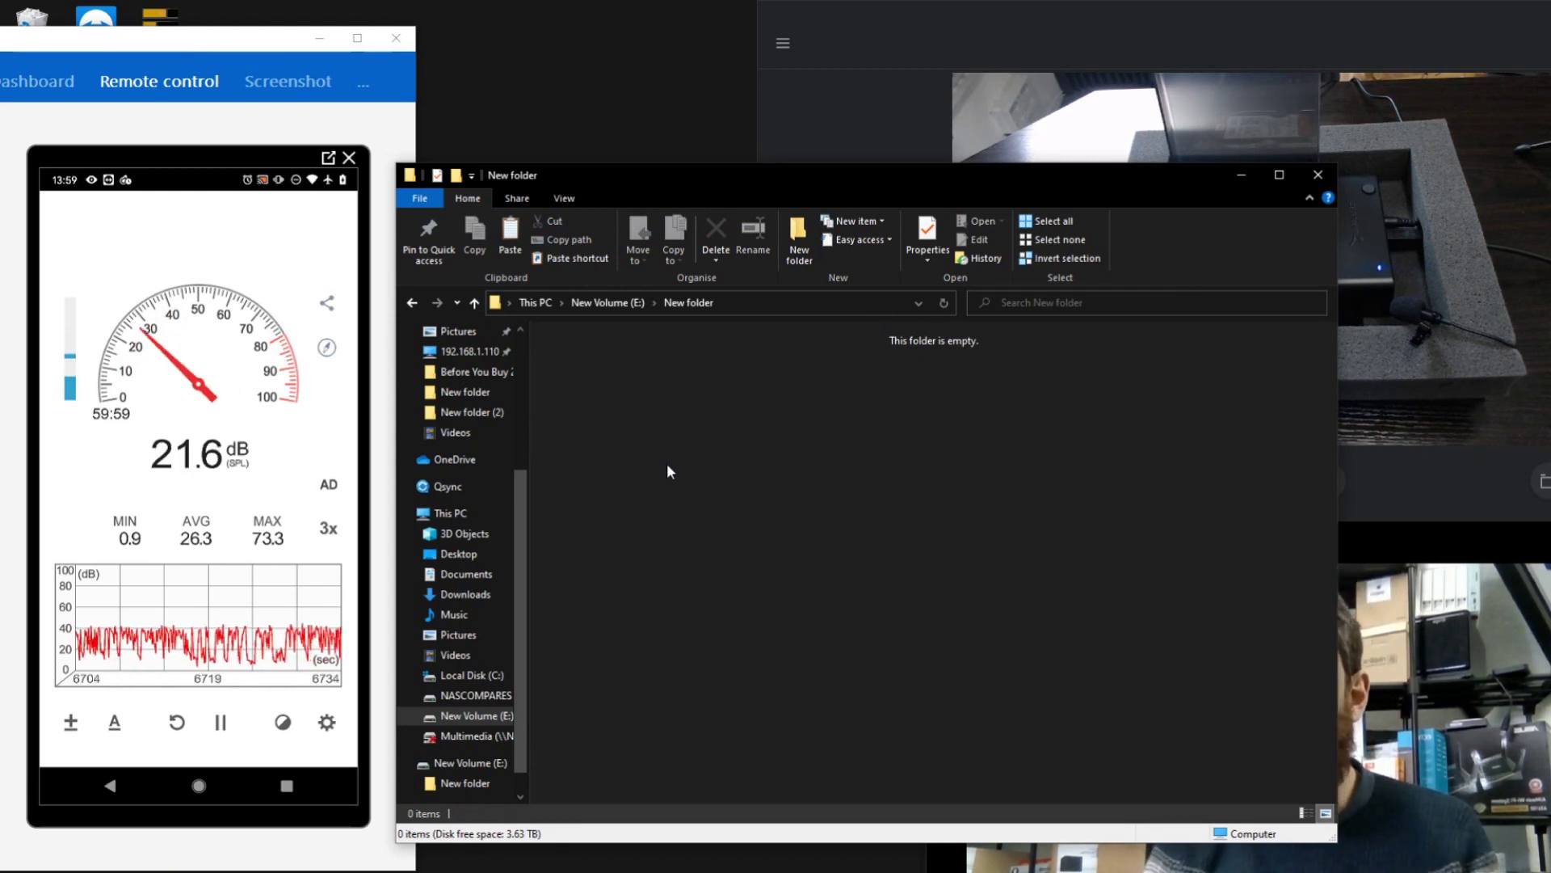
drag(762, 176, 742, 134)
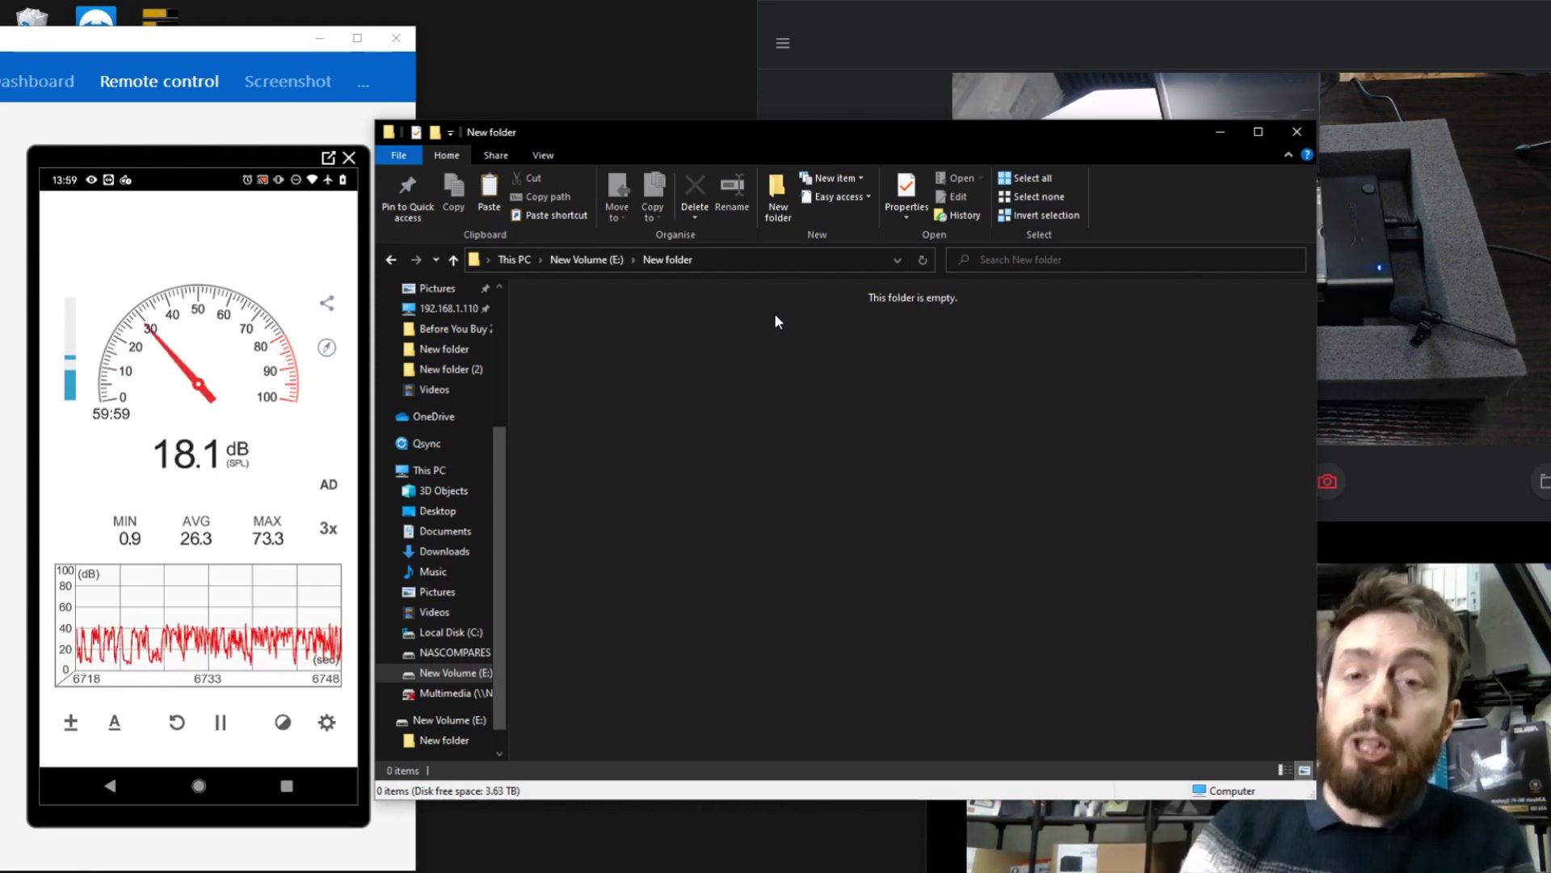
Paste the copied D: items into New folder, granting administrator permission to proceed
right_click(688, 333)
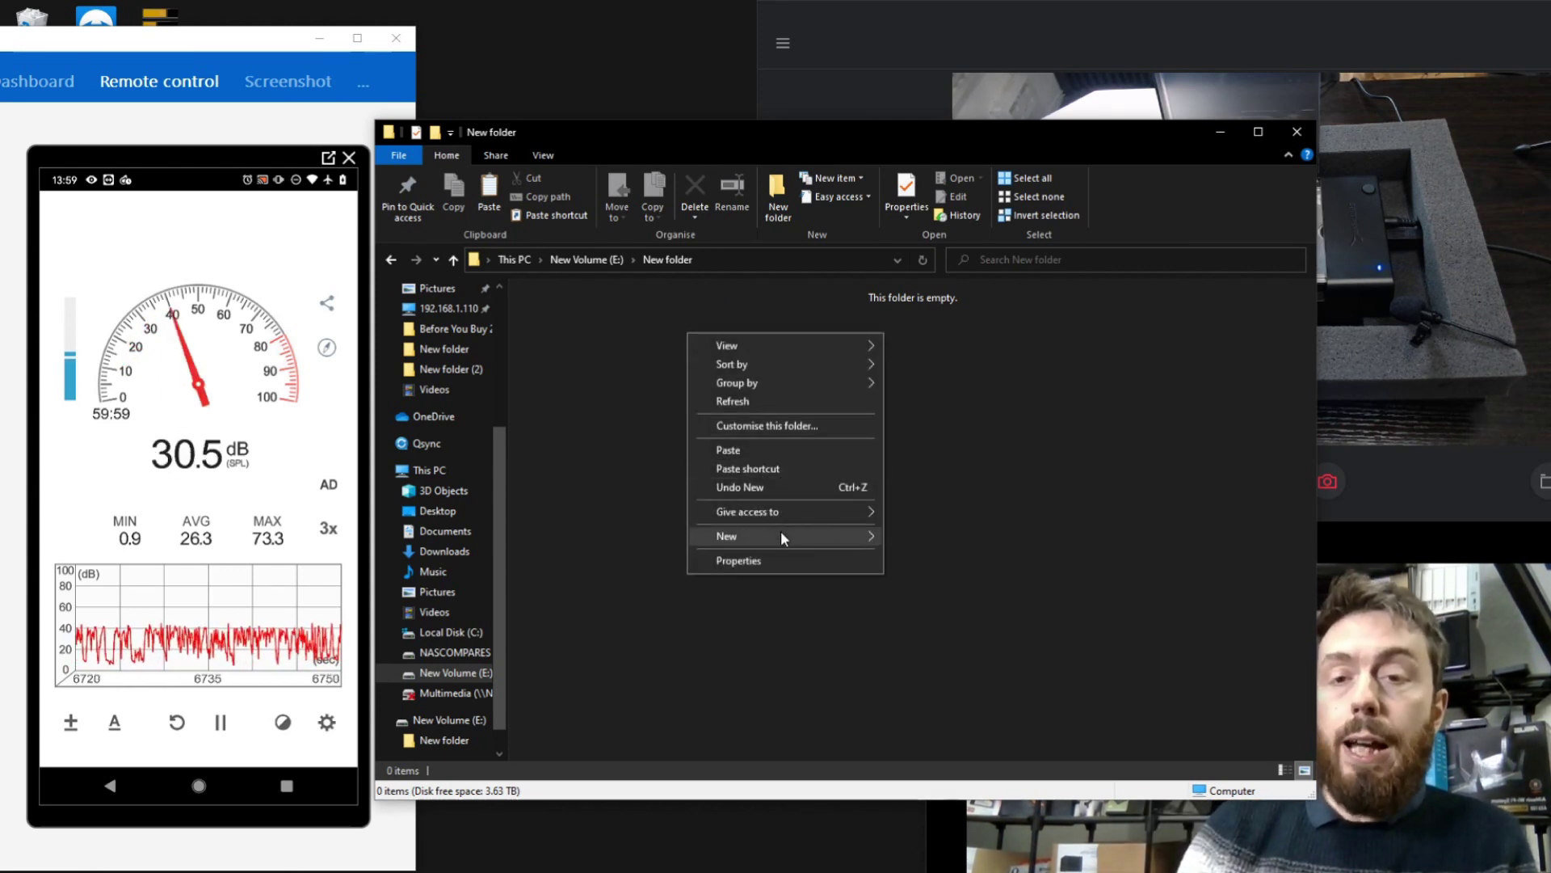
mouse_move(783, 536)
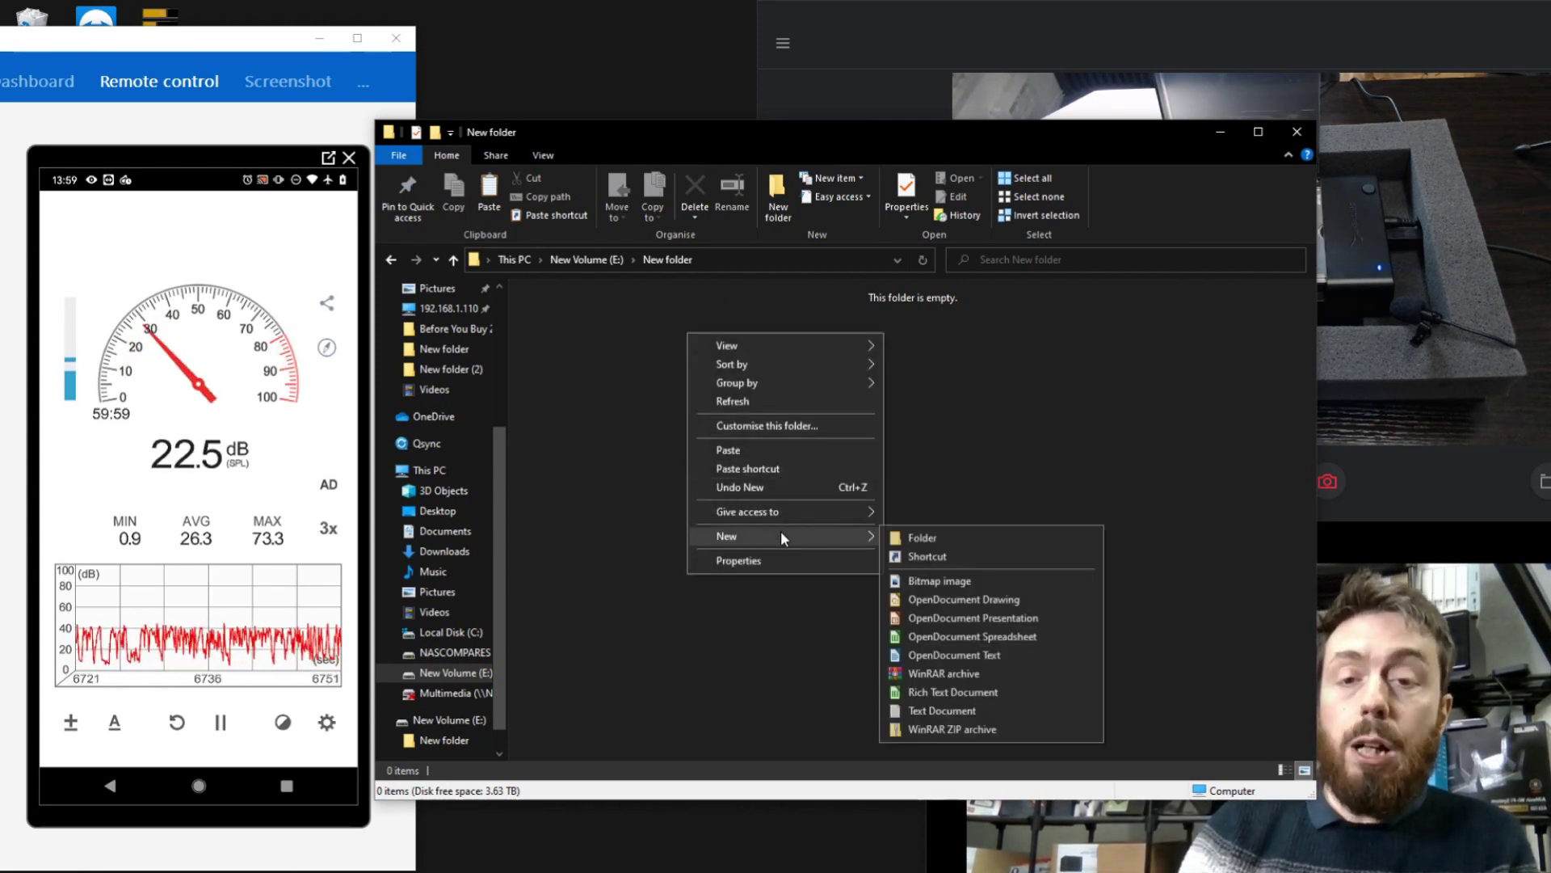
click(737, 451)
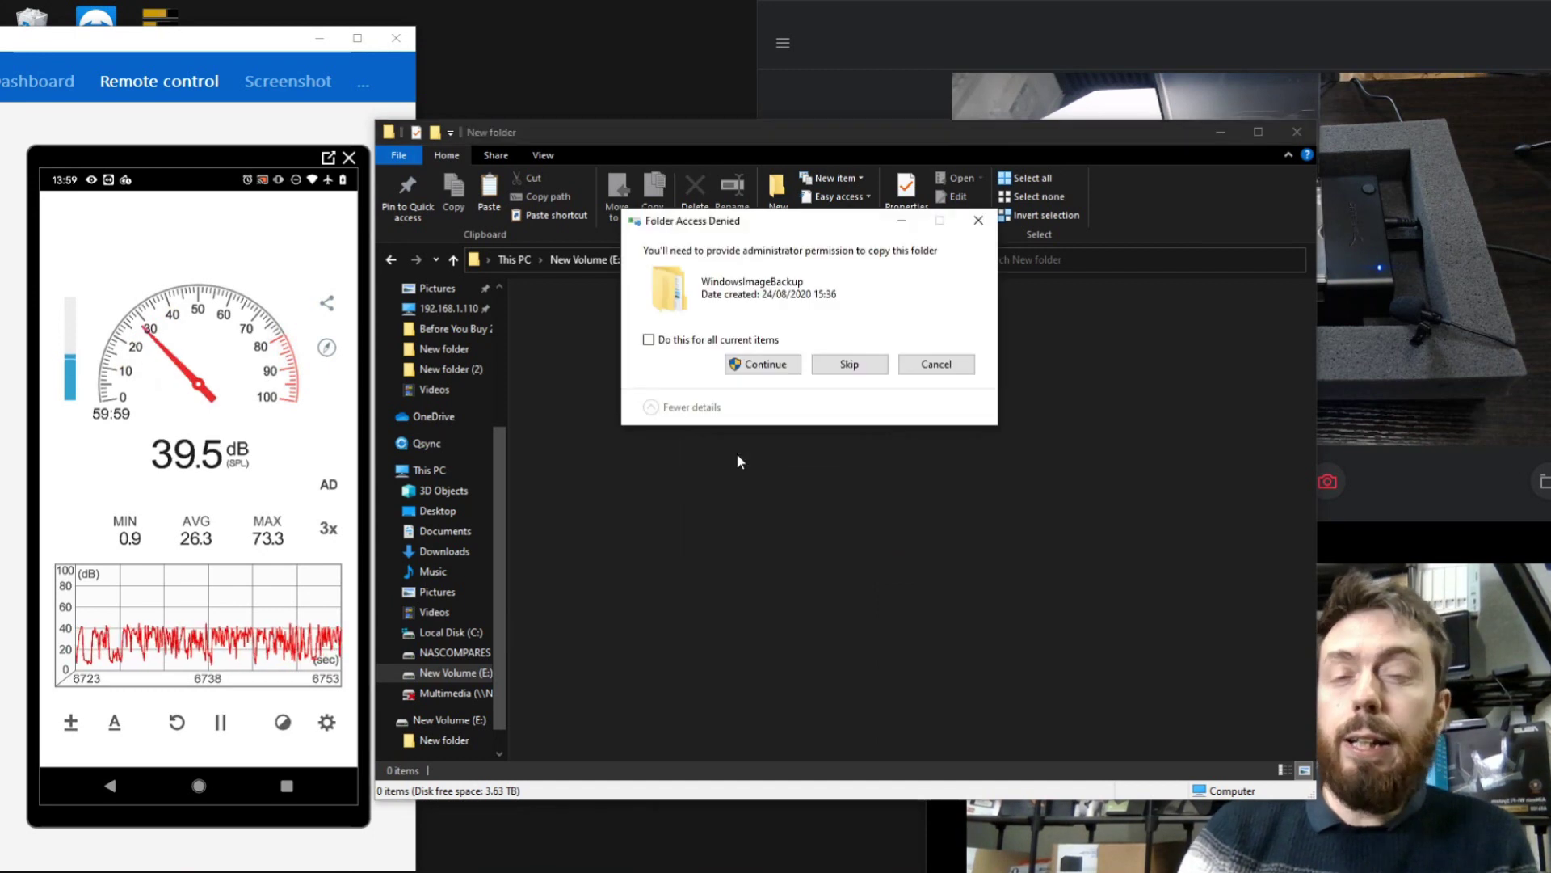
click(777, 367)
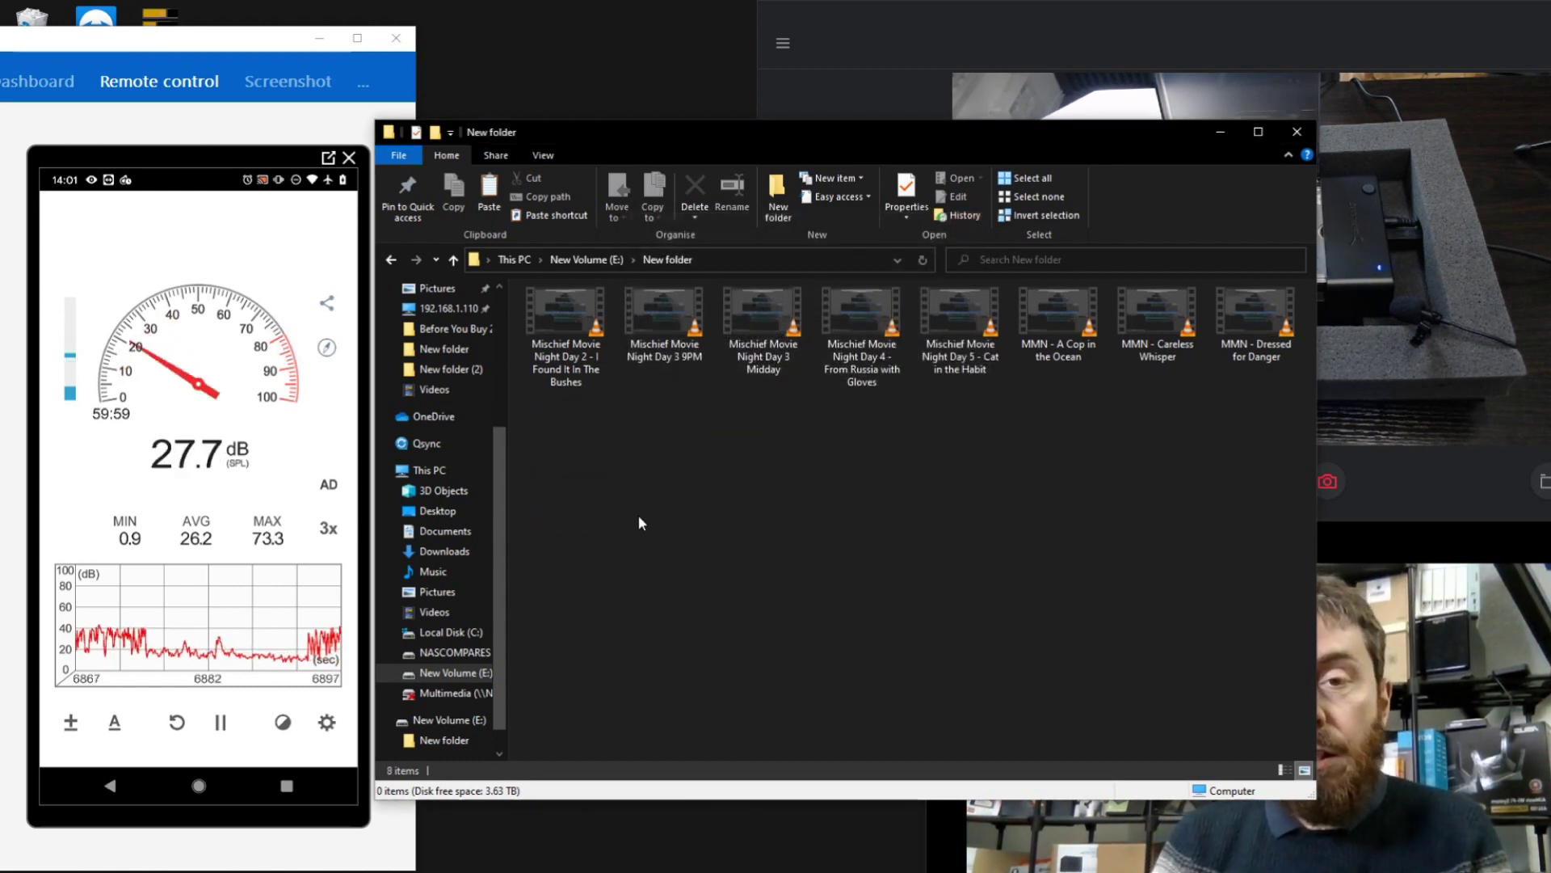
Select and copy all eight movie files in New folder
click(578, 361)
key(ctrl+a)
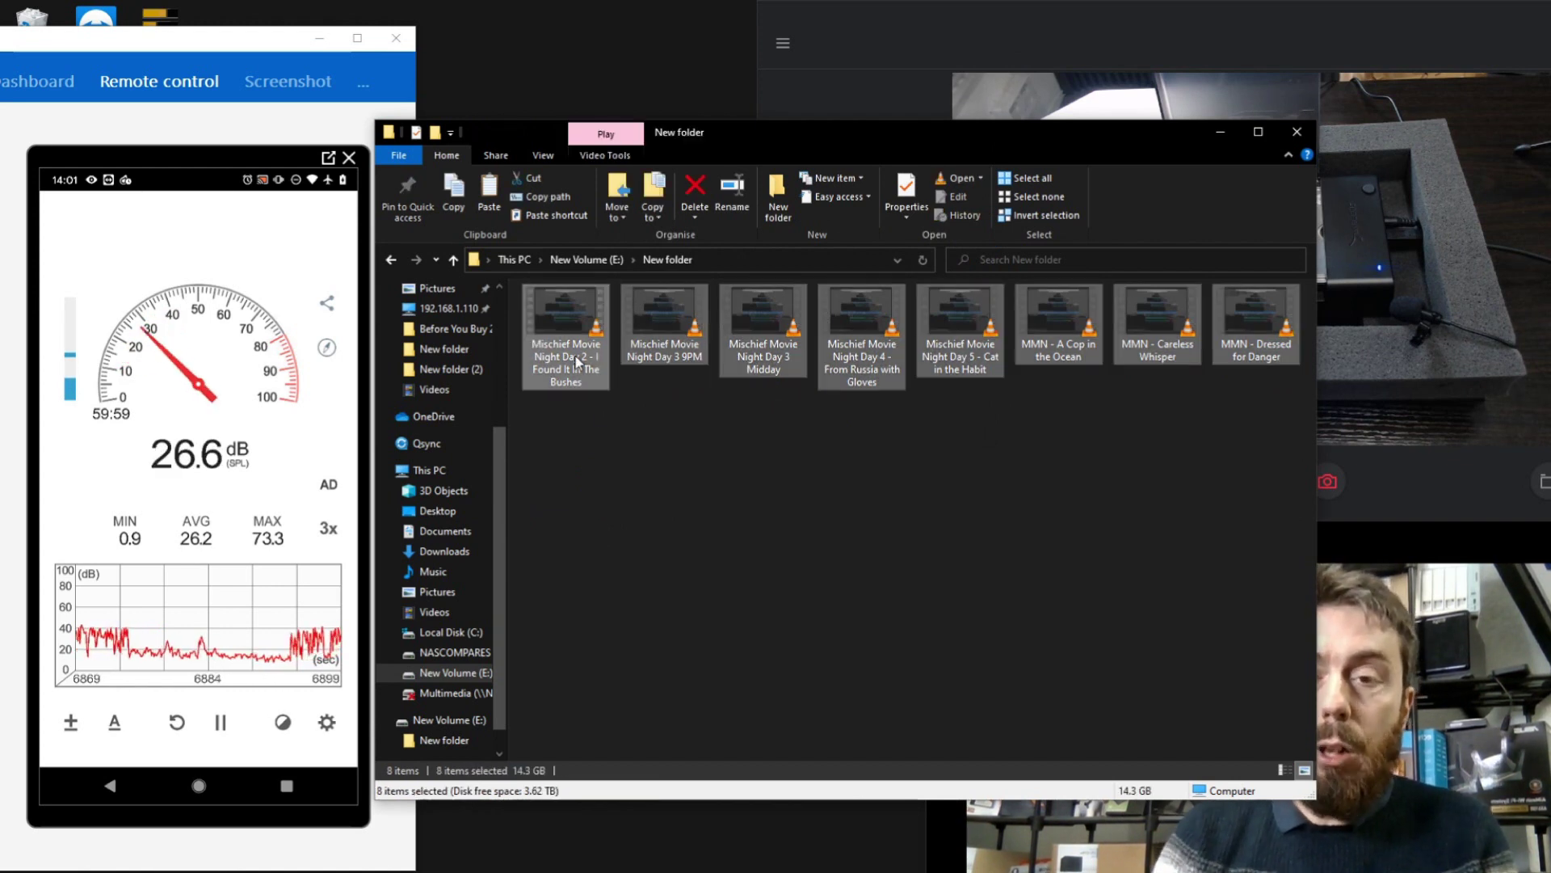
right_click(578, 361)
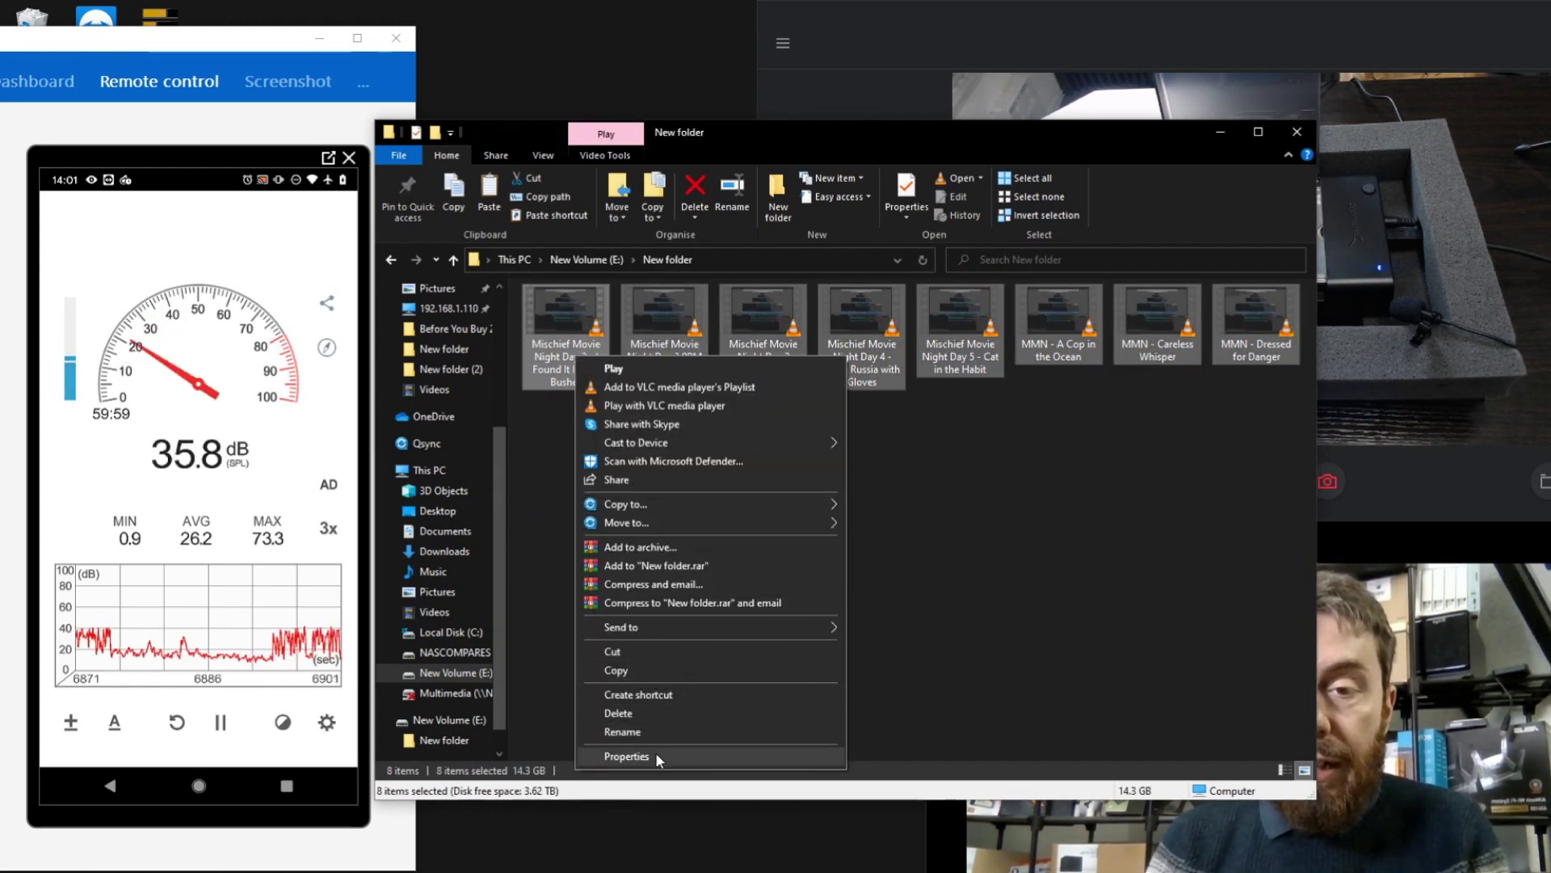
click(662, 670)
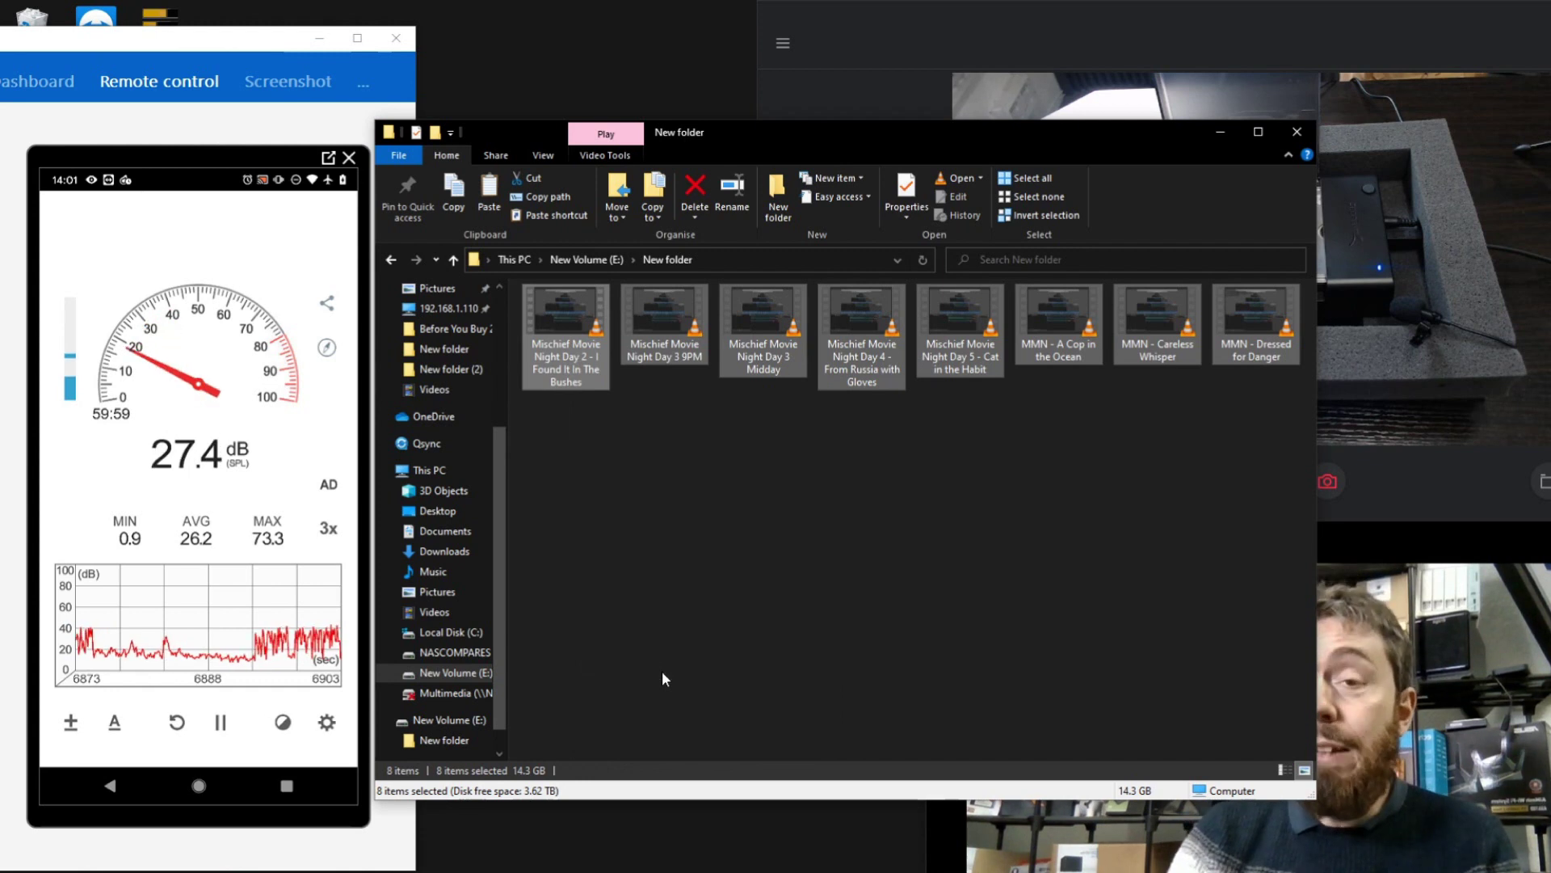
Create New folder (2) at the root of New Volume (E:) and open it
click(586, 259)
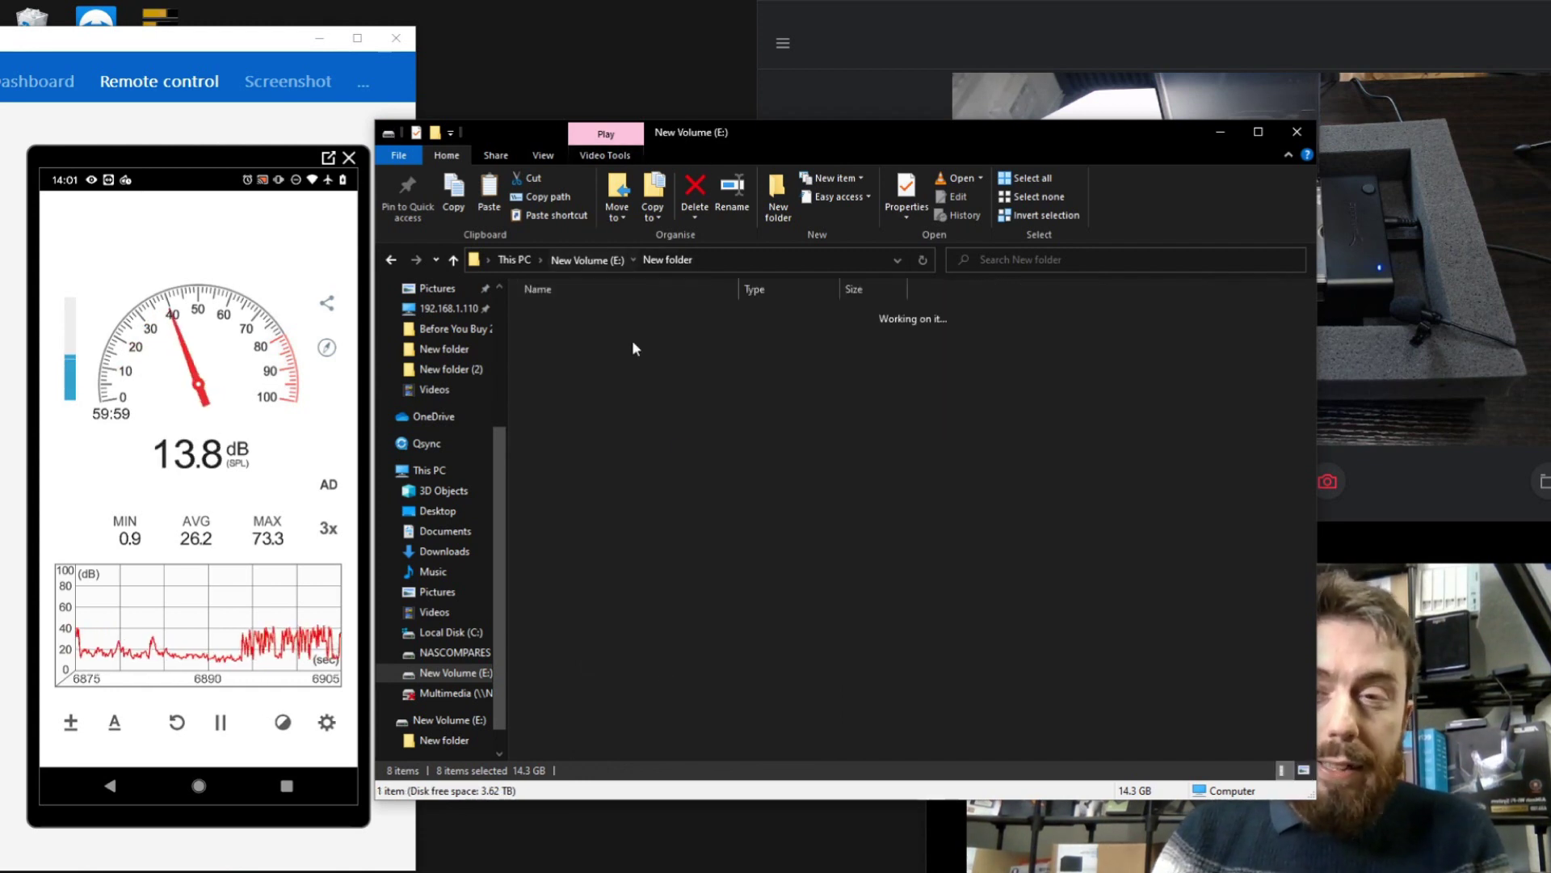
right_click(672, 453)
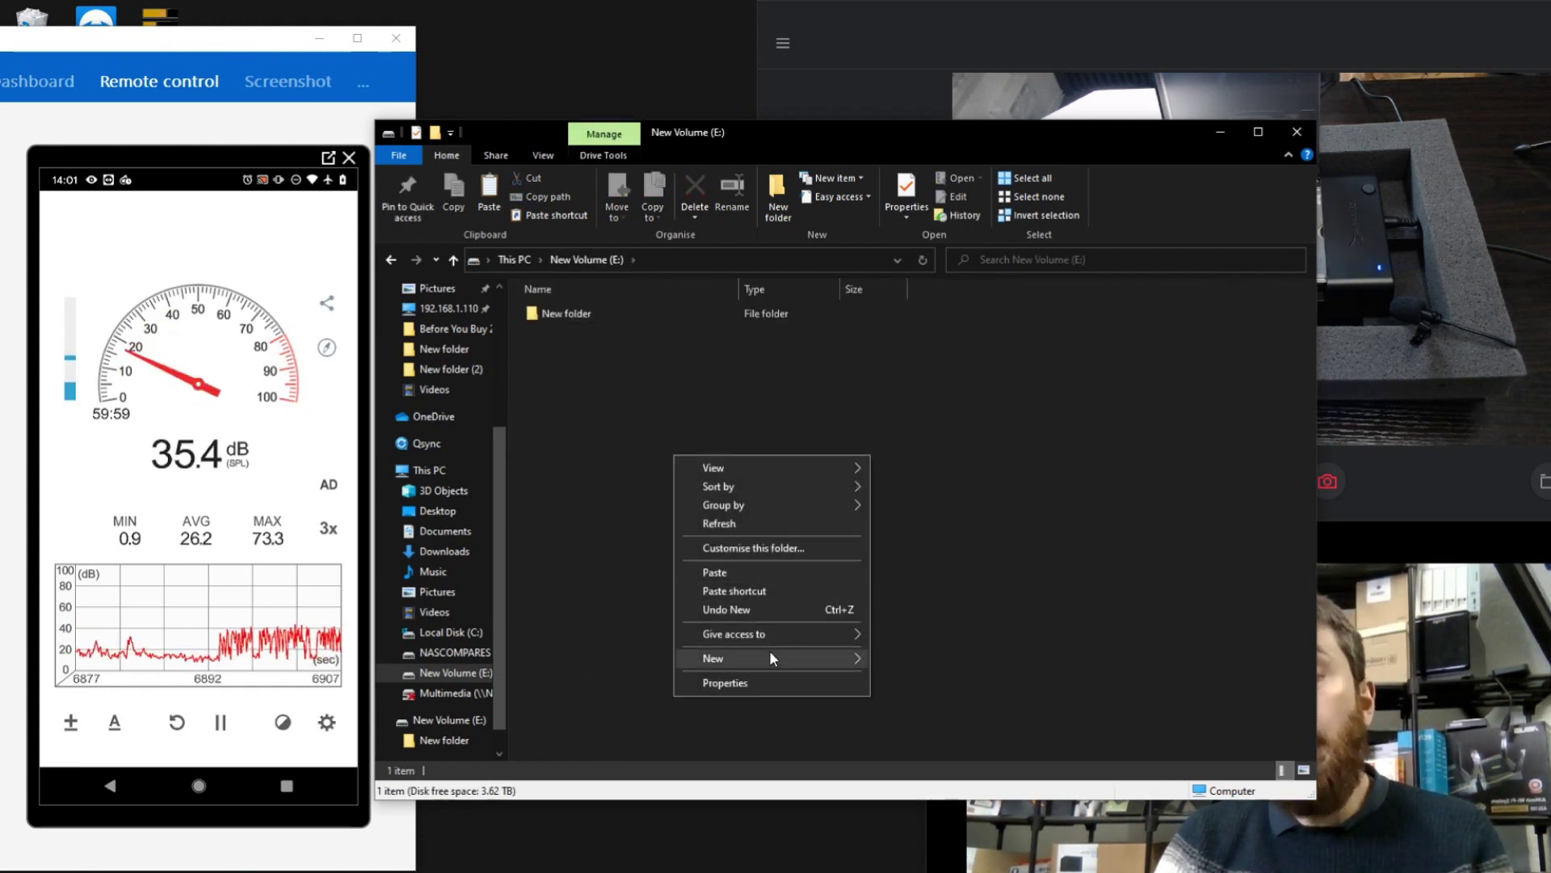
mouse_move(771, 659)
click(922, 659)
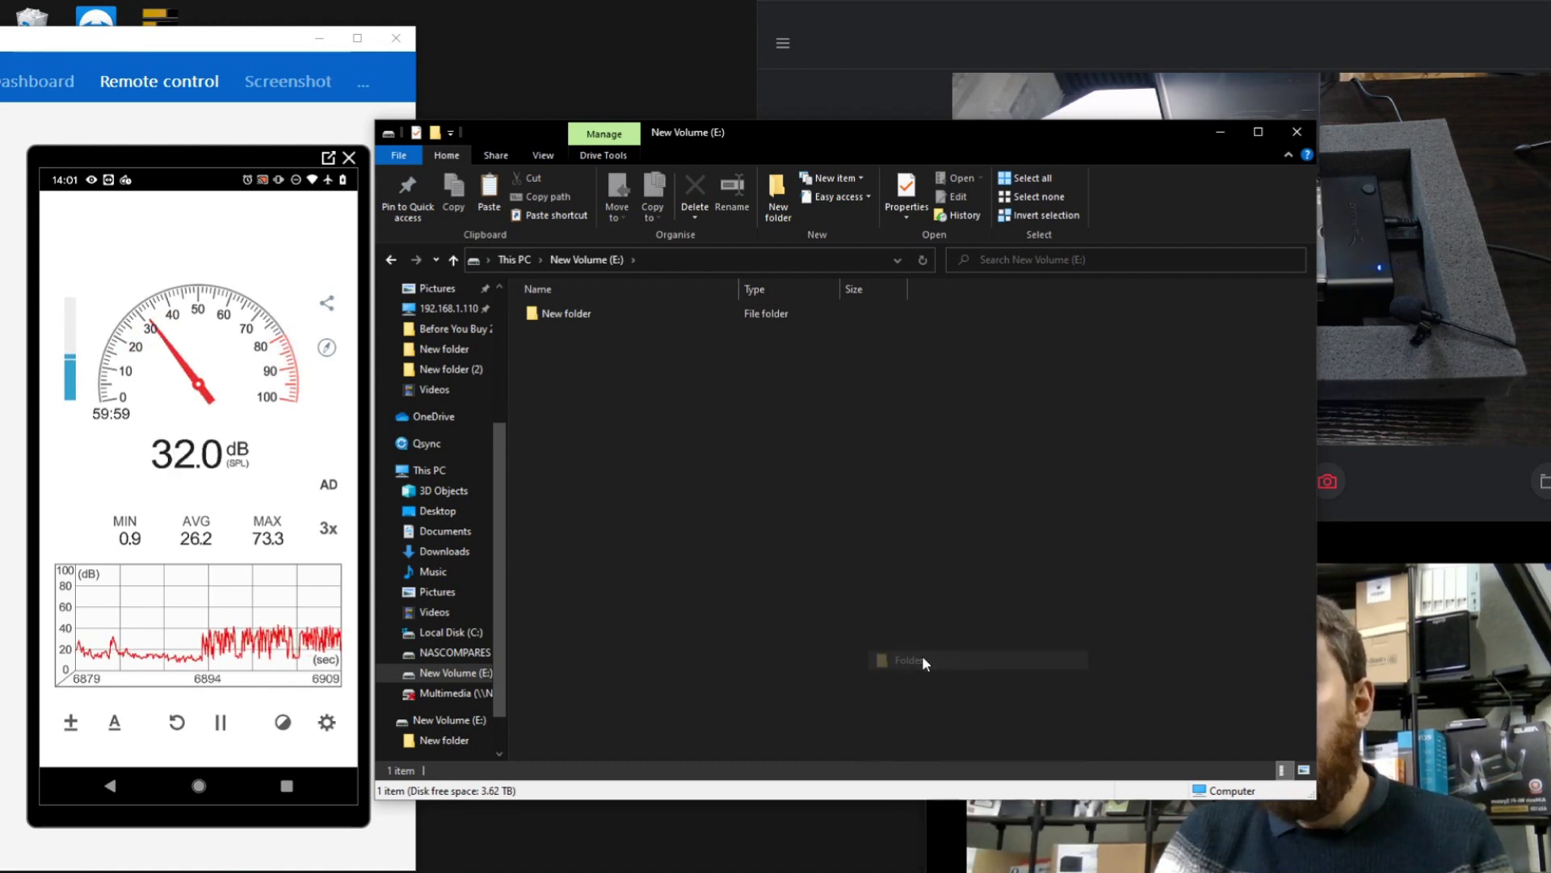
key(Return)
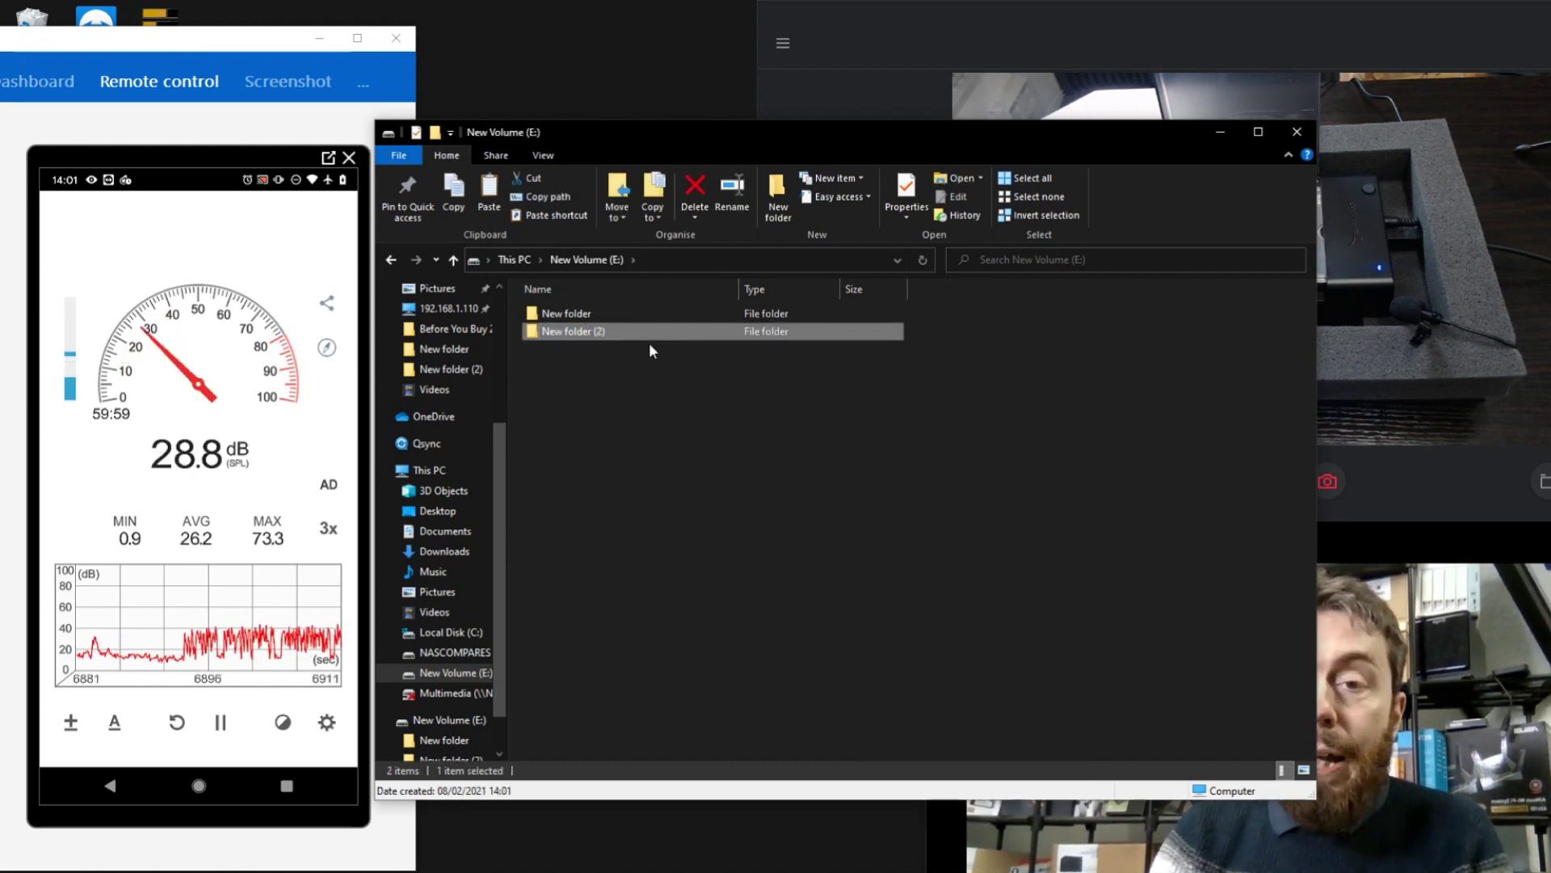
double_click(618, 332)
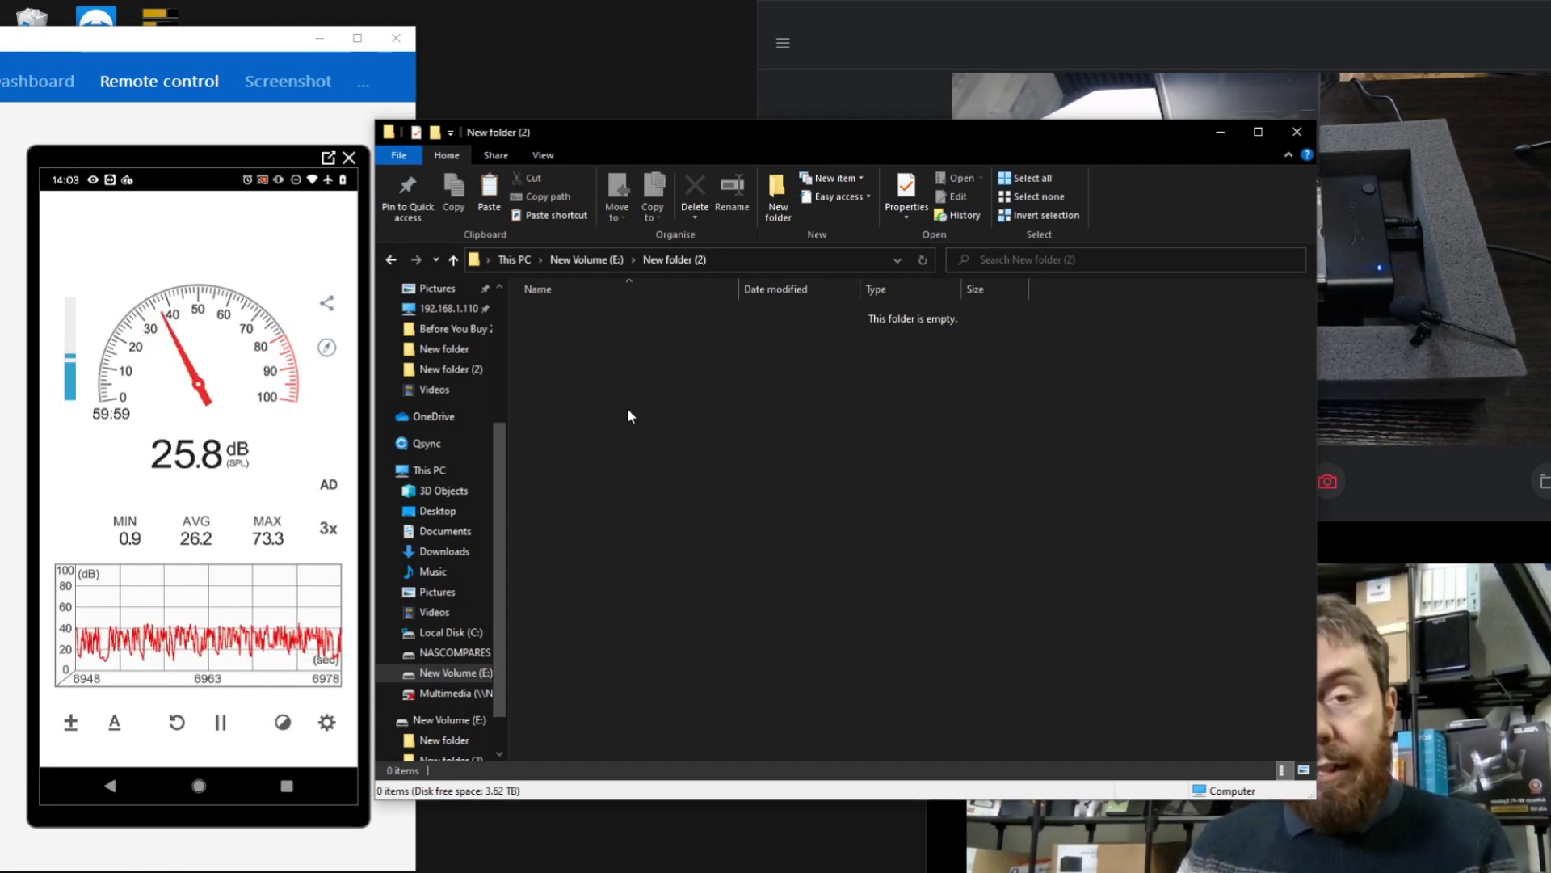
Paste the eight movie files into New folder (2), then cancel the copy midway
right_click(629, 410)
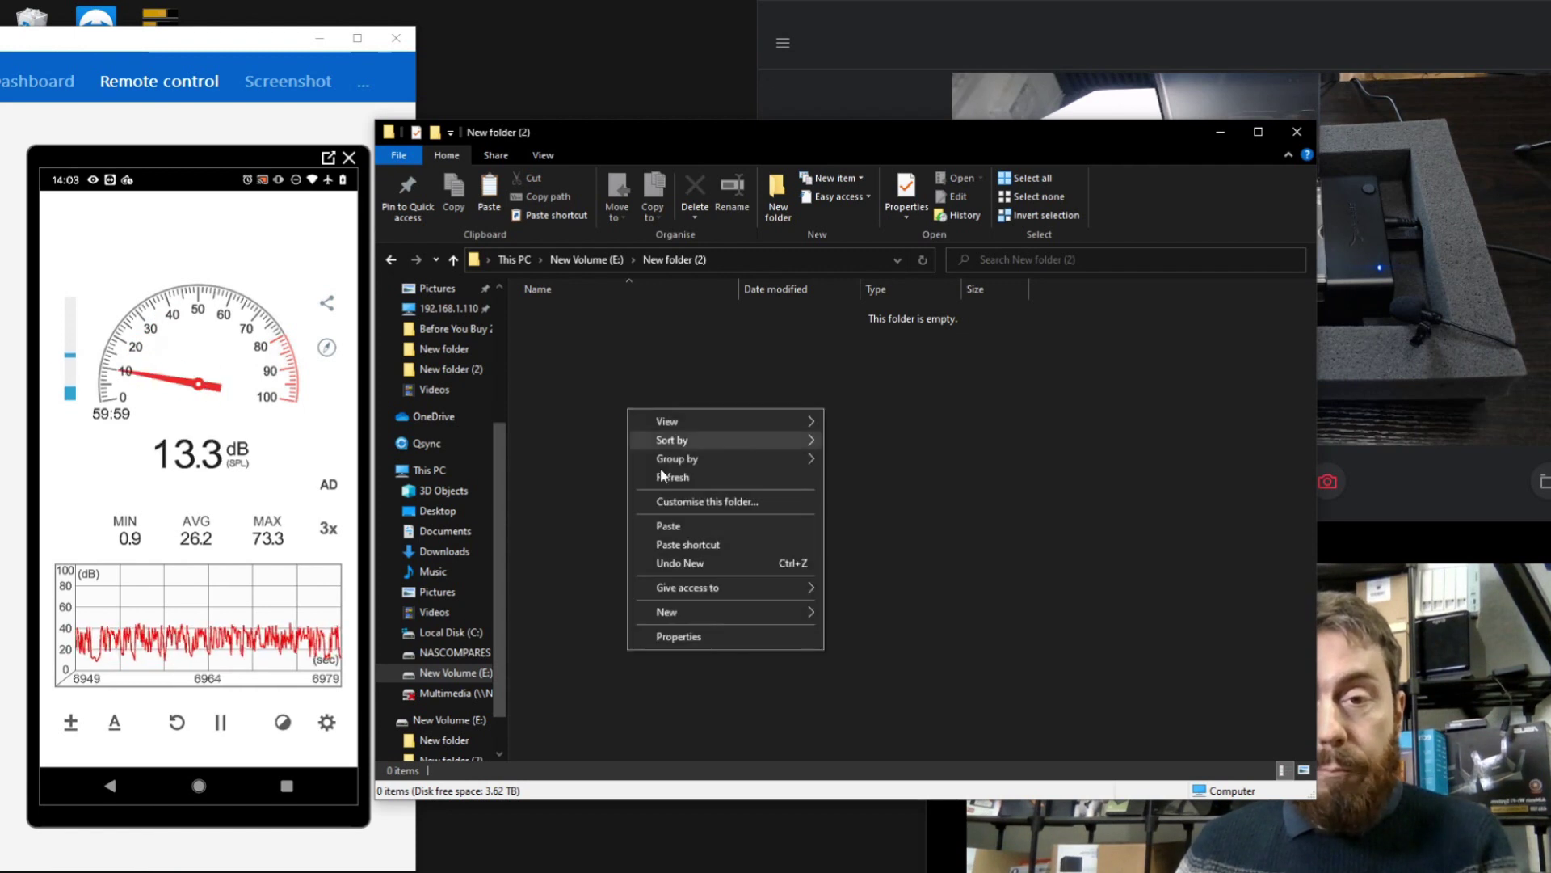
click(681, 526)
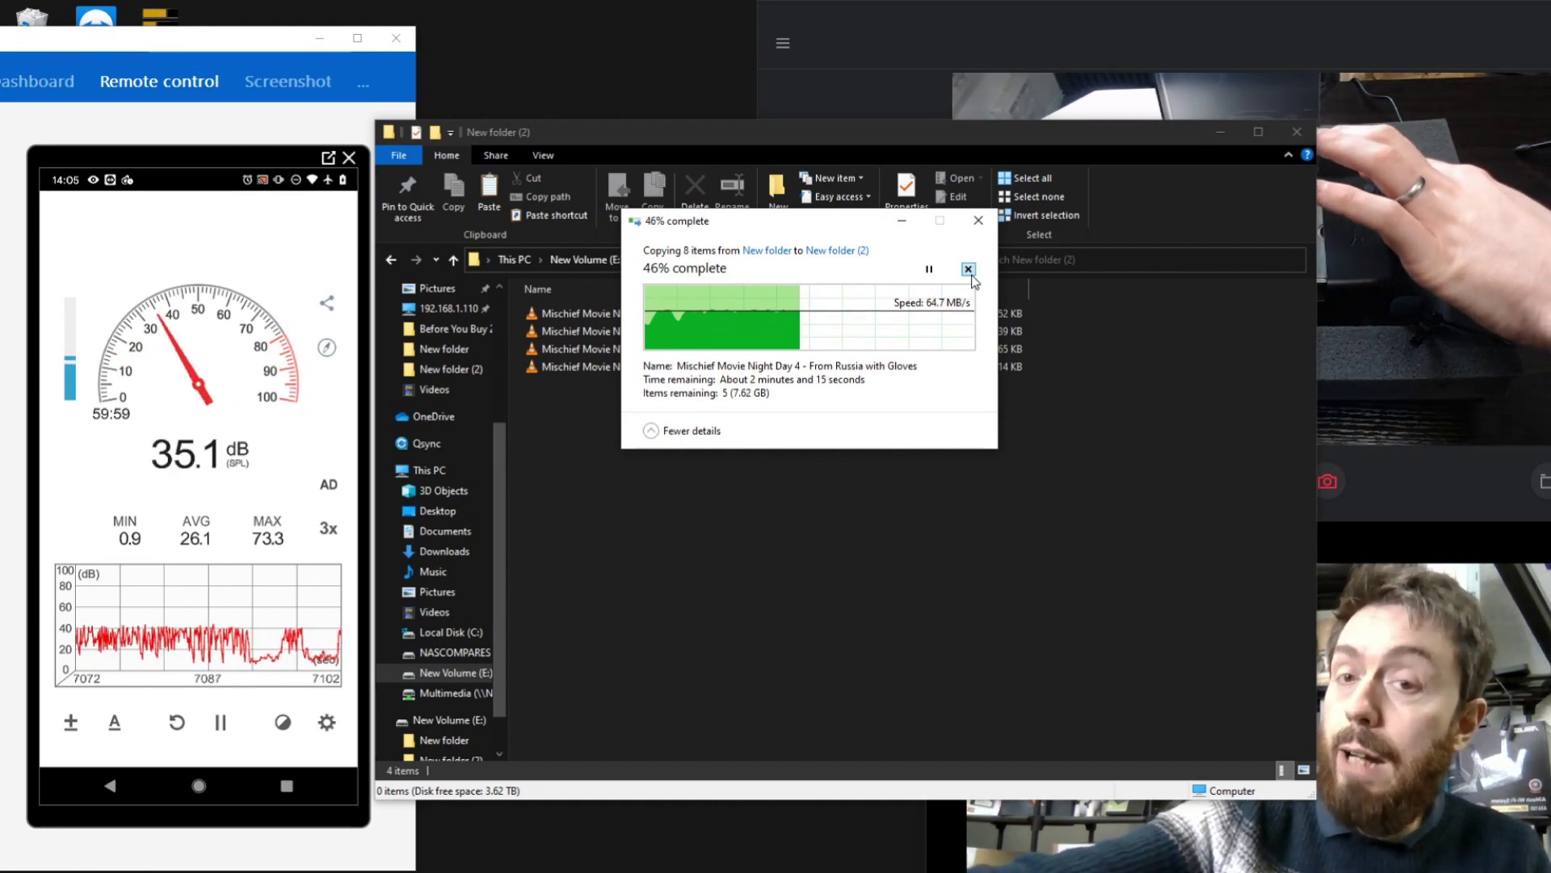
click(969, 270)
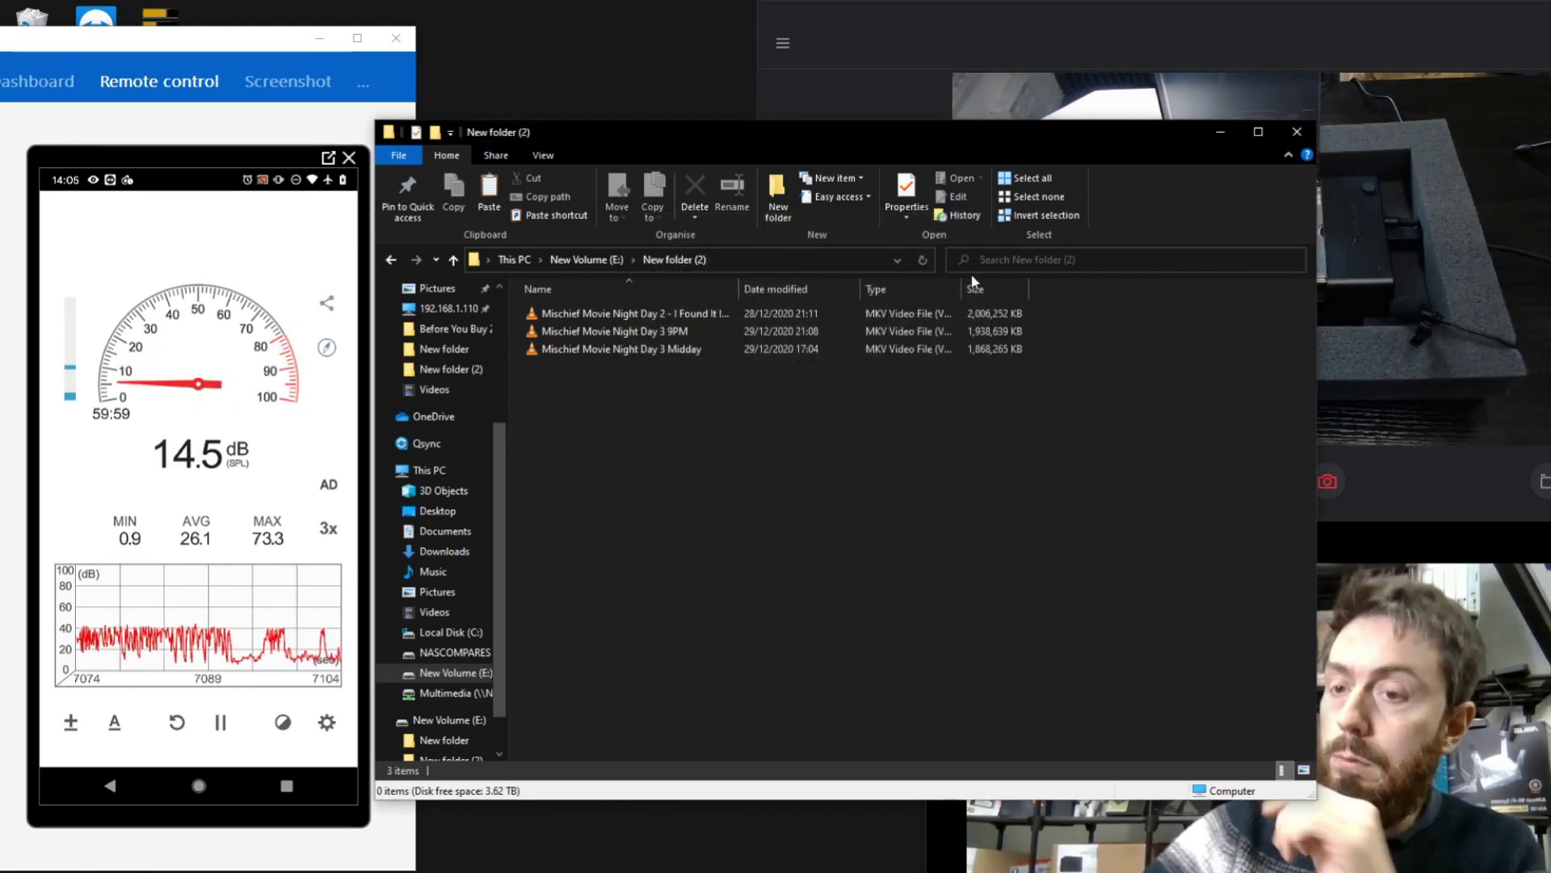